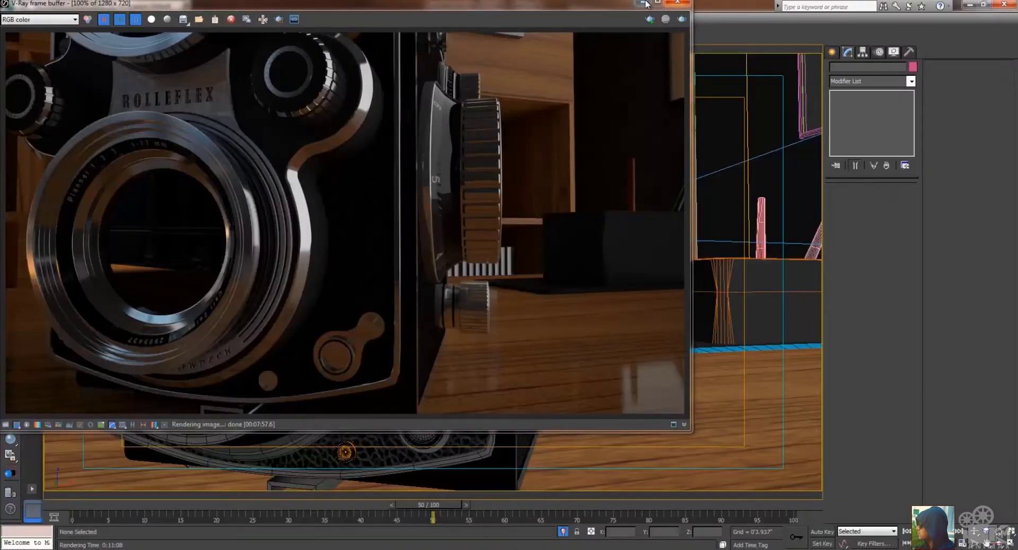
# Close the render window, select the camera group and move the animation to frame 100.
pyautogui.click(642, 2)
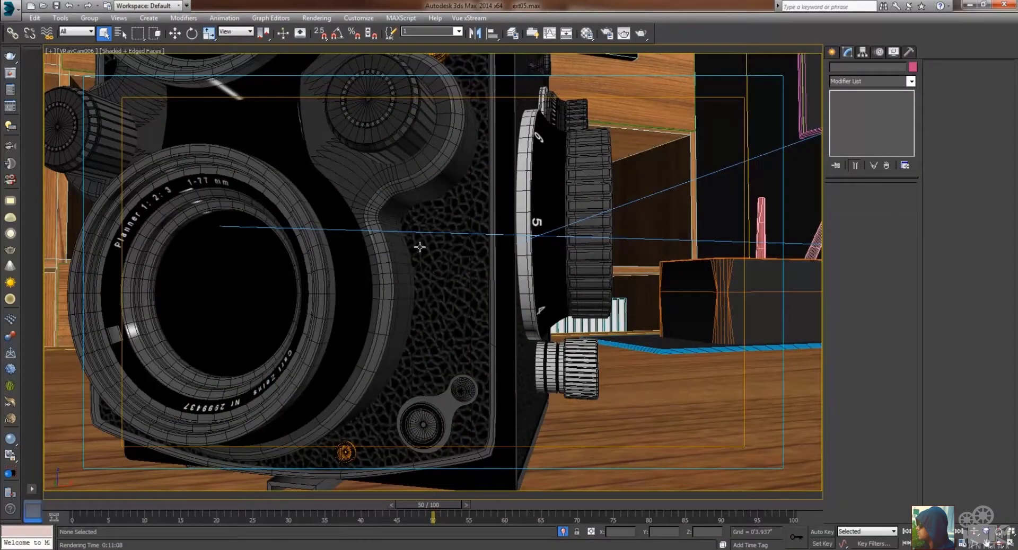
pyautogui.hotkey('alt', 'w')
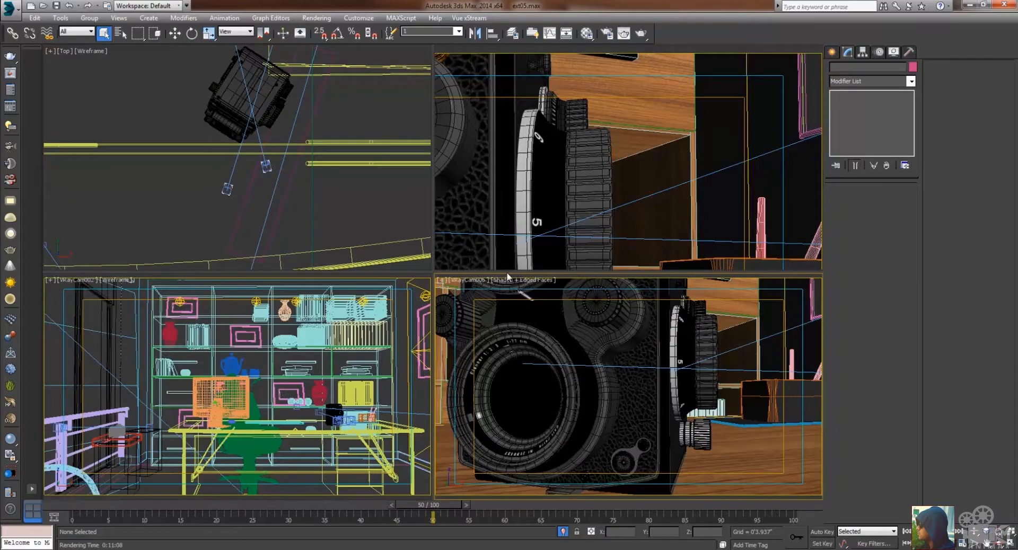
pyautogui.click(544, 320)
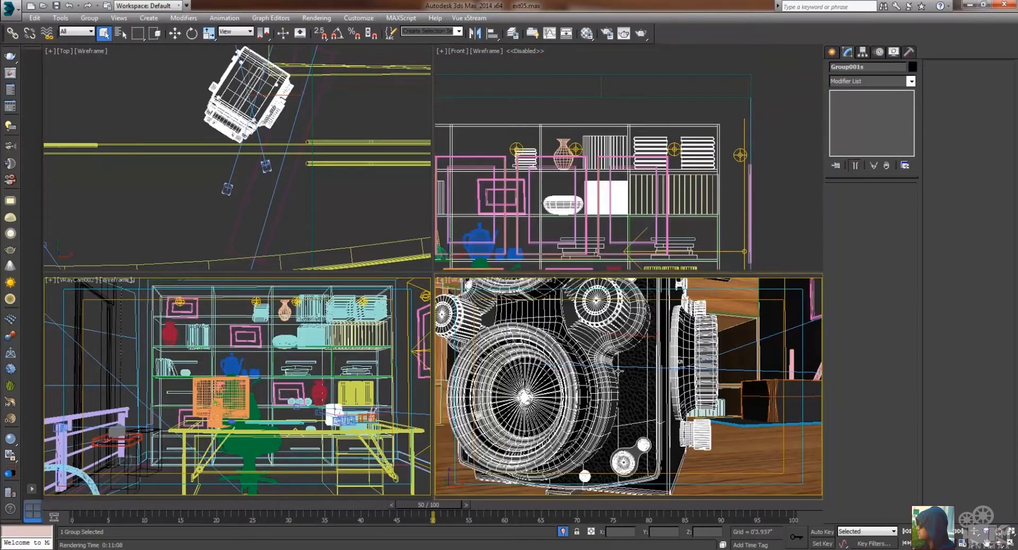
pyautogui.hotkey('alt', 'w')
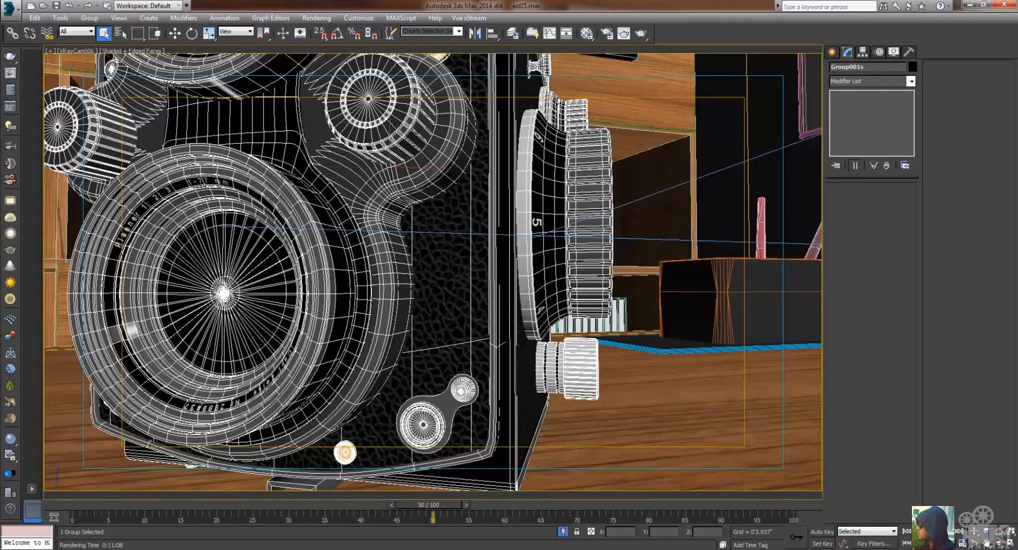
pyautogui.moveTo(434, 517)
pyautogui.mouseDown()
pyautogui.moveTo(794, 518)
pyautogui.moveTo(434, 518)
pyautogui.mouseUp()
pyautogui.press('q')
# View the render's diffuse, occlusion and Z-depth passes in the V-Ray frame buffer, then return to RGB.
pyautogui.click(270, 503)
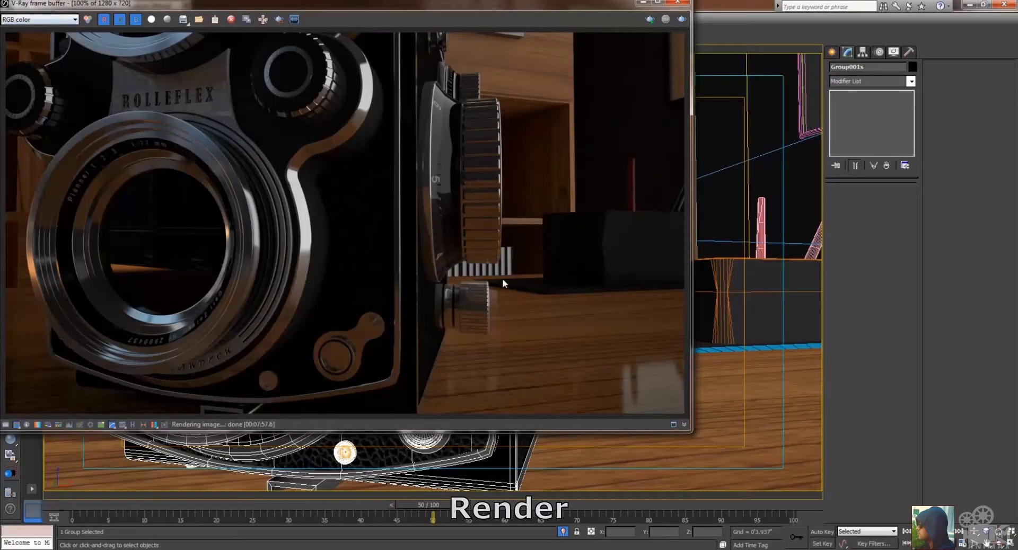
pyautogui.click(56, 20)
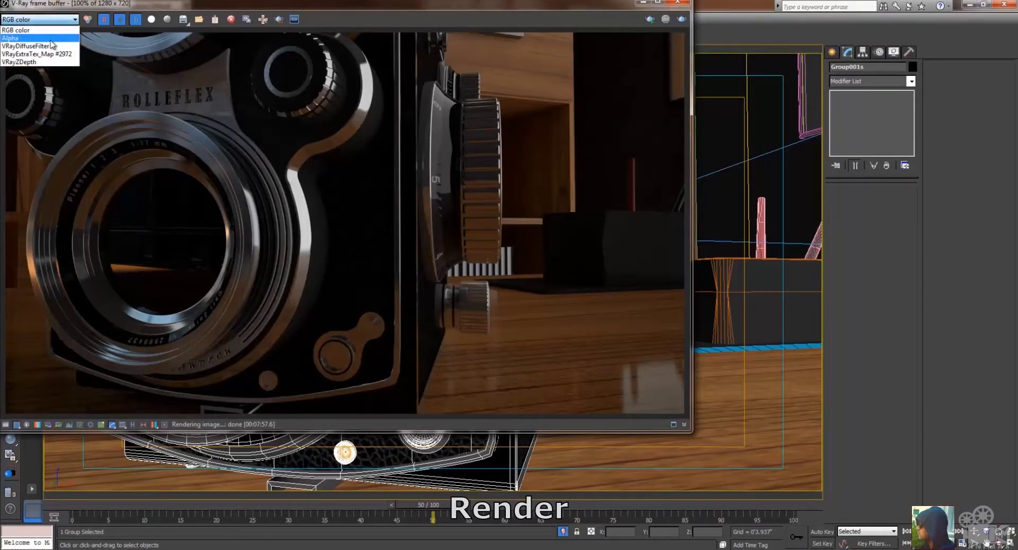
pyautogui.click(54, 49)
pyautogui.click(52, 19)
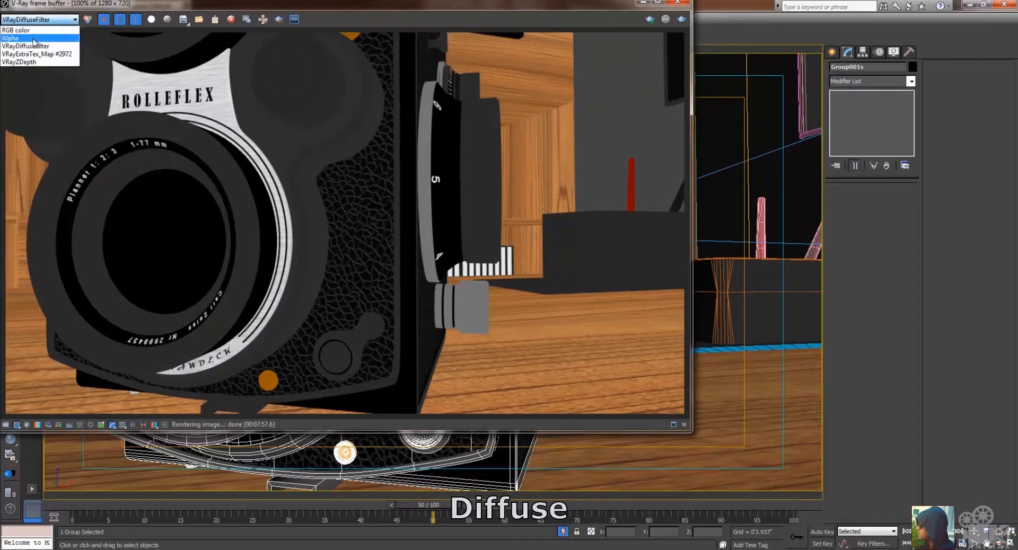
pyautogui.click(64, 54)
pyautogui.click(59, 20)
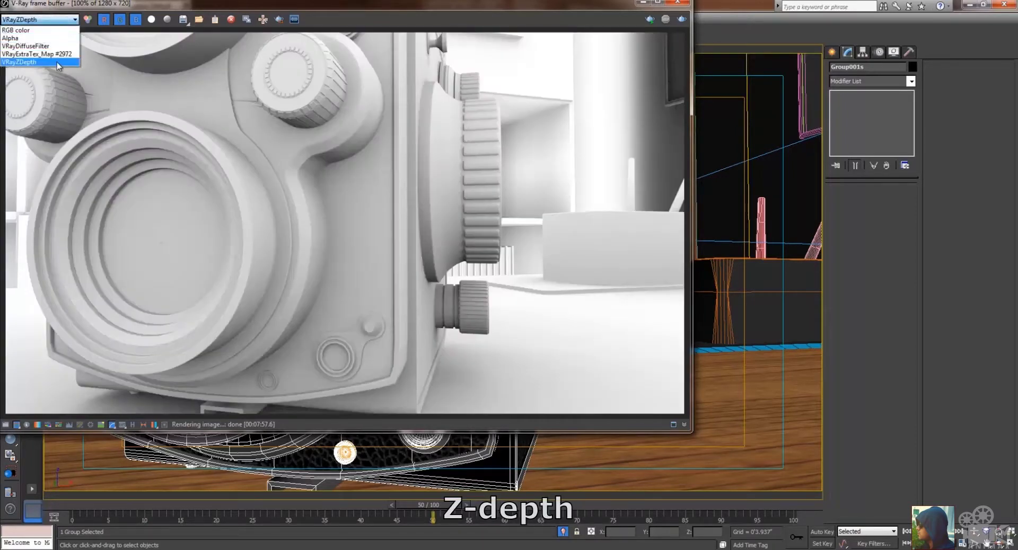
pyautogui.click(27, 62)
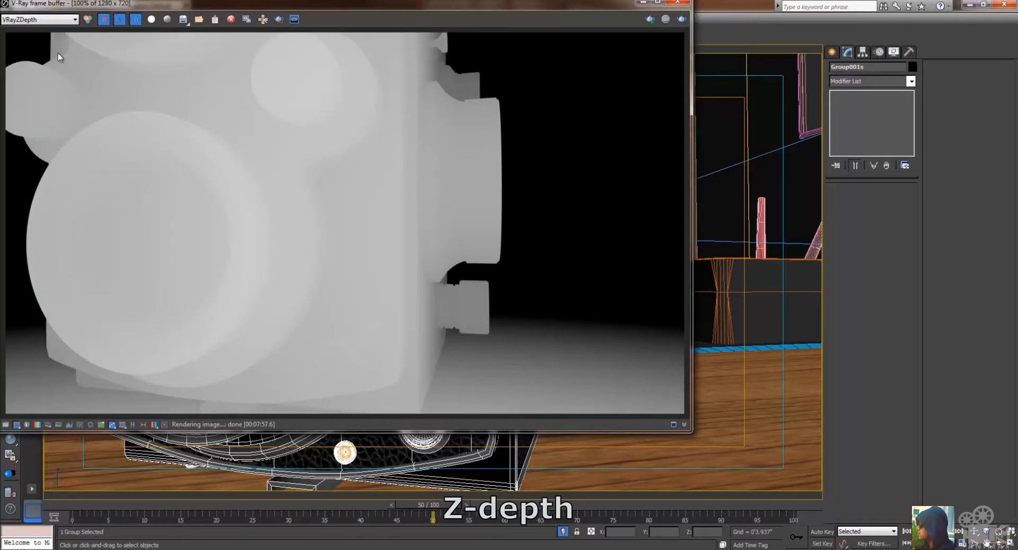
pyautogui.click(33, 19)
pyautogui.click(32, 28)
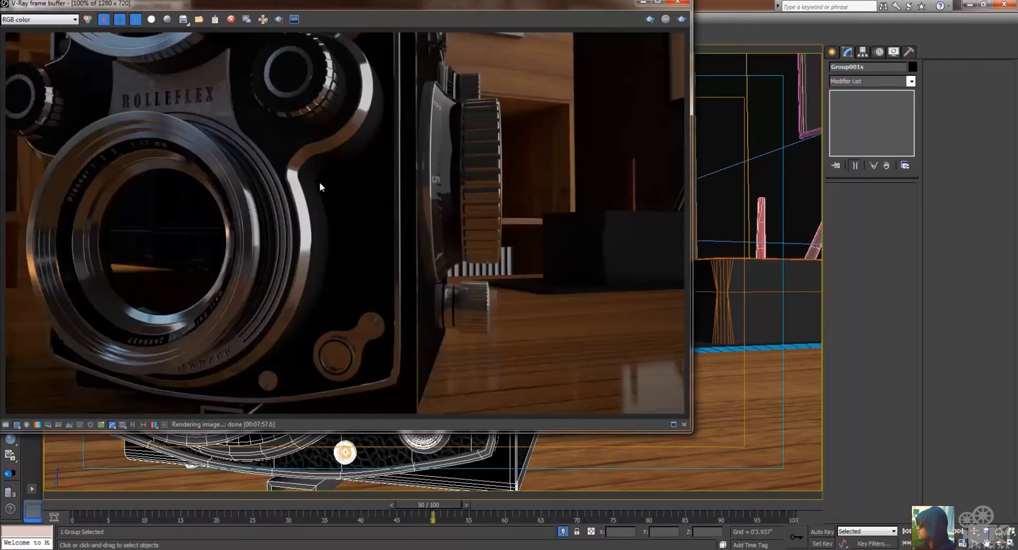
# Import camera02/rgb_Render cam20050 as a PNG sequence and create the cam composition from it.
pyautogui.click(968, 5)
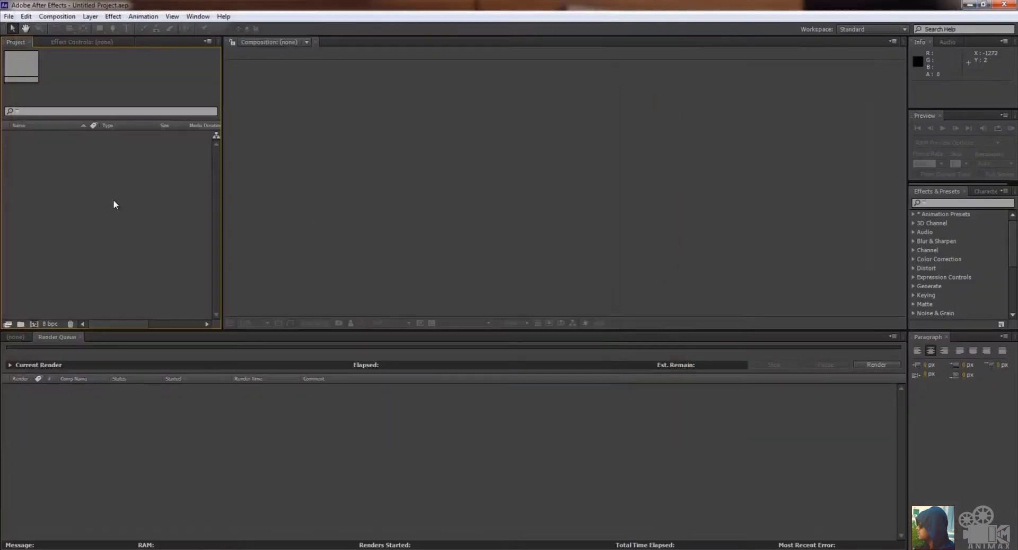
pyautogui.doubleClick(41, 175)
pyautogui.doubleClick(318, 142)
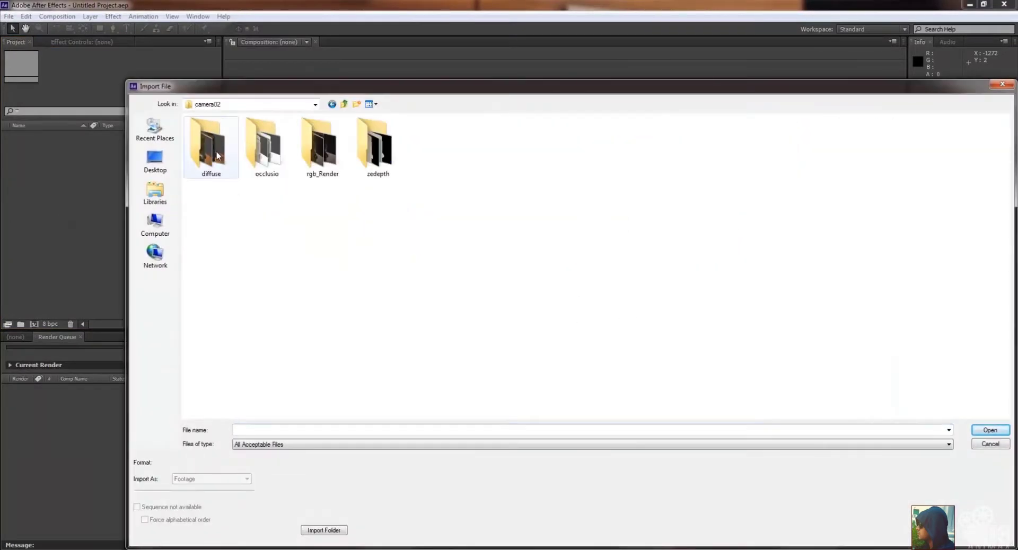
pyautogui.doubleClick(311, 161)
pyautogui.click(207, 137)
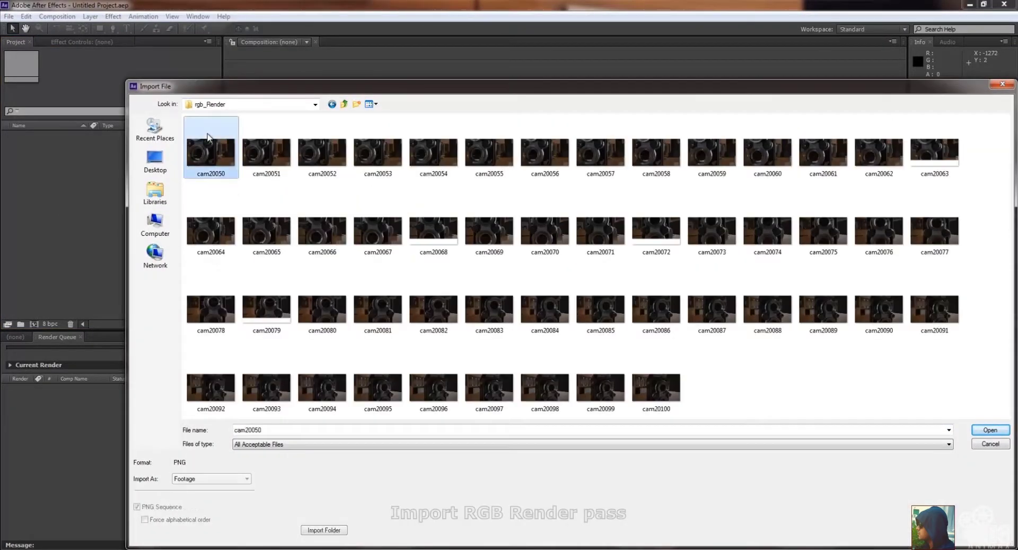
pyautogui.doubleClick(208, 137)
pyautogui.moveTo(141, 133); pyautogui.dragTo(34, 320)
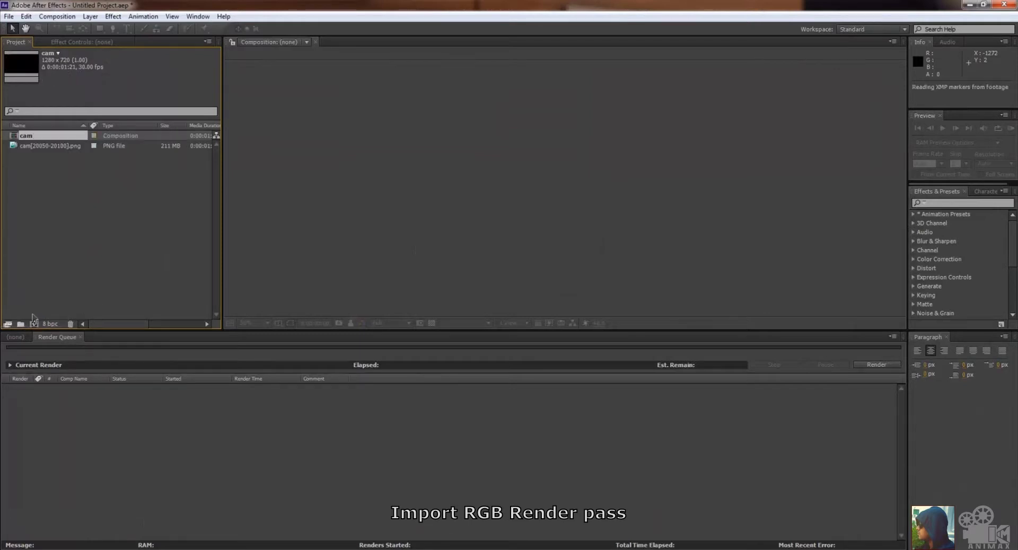
# Scrub through the shot with the preview resolution set to Quarter.
pyautogui.moveTo(310, 354); pyautogui.dragTo(379, 355)
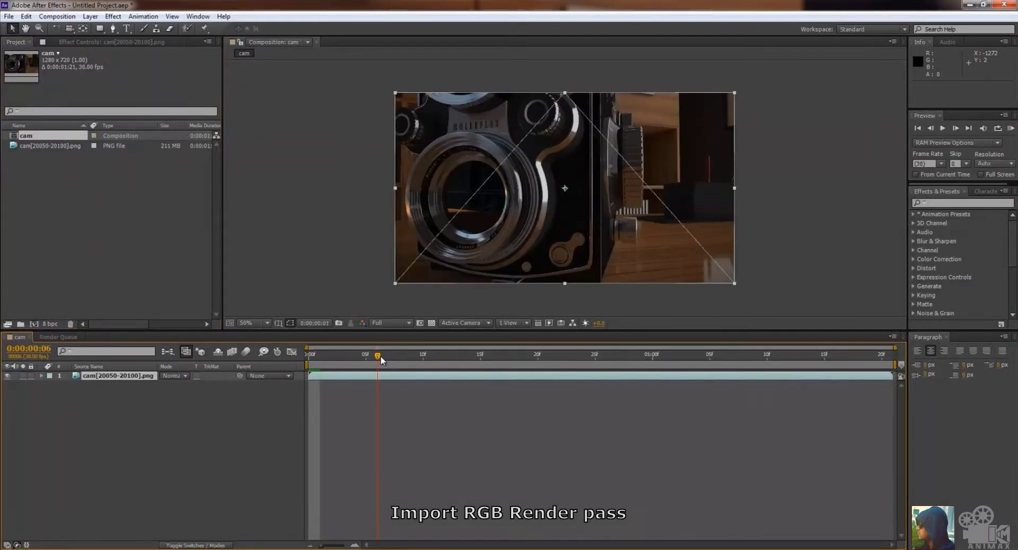
pyautogui.click(389, 323)
pyautogui.click(390, 391)
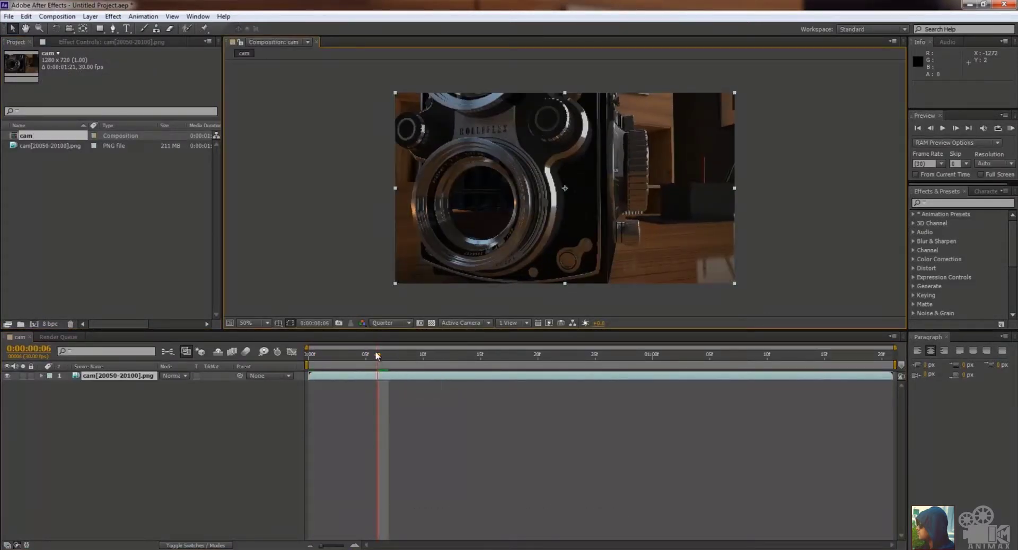
pyautogui.moveTo(413, 354); pyautogui.dragTo(308, 361)
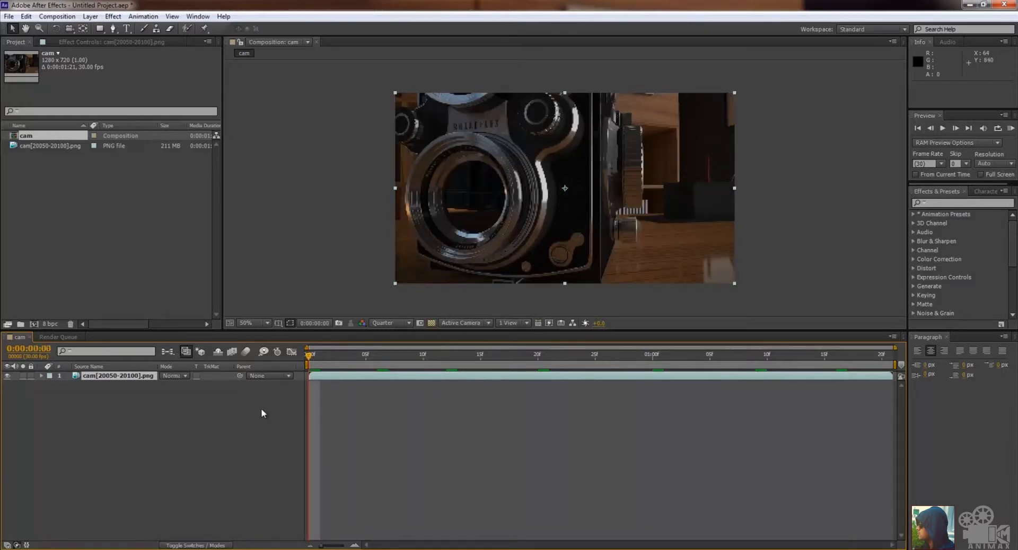
# Restore Full preview resolution and import the zedepth folder's PNG sequence.
pyautogui.click(396, 328)
pyautogui.click(397, 352)
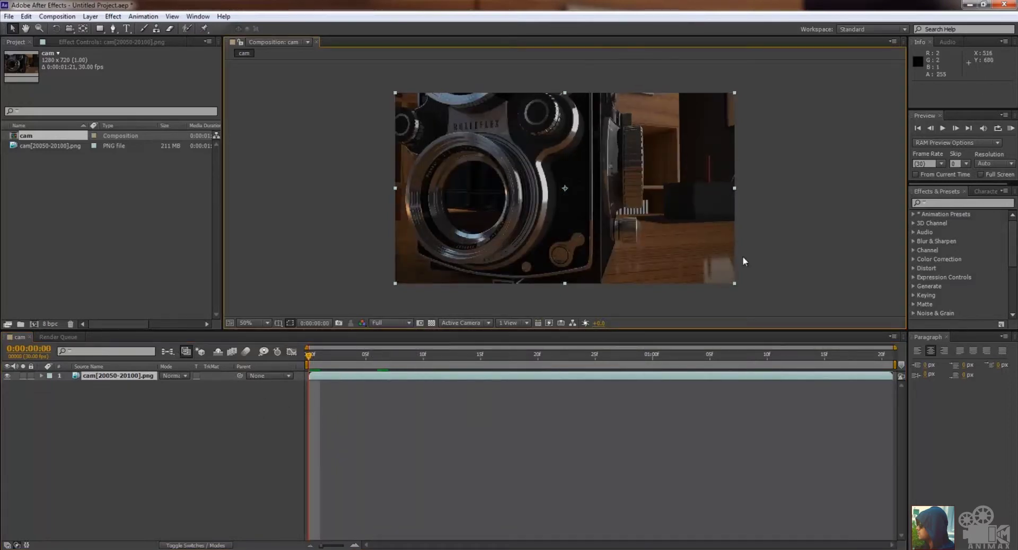
pyautogui.doubleClick(96, 186)
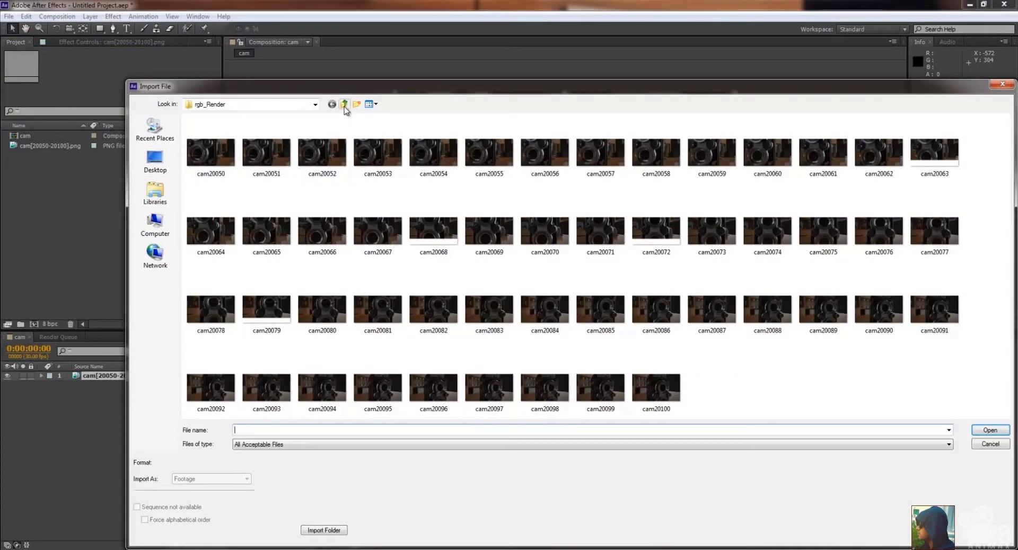
pyautogui.click(344, 104)
pyautogui.doubleClick(385, 160)
pyautogui.doubleClick(206, 141)
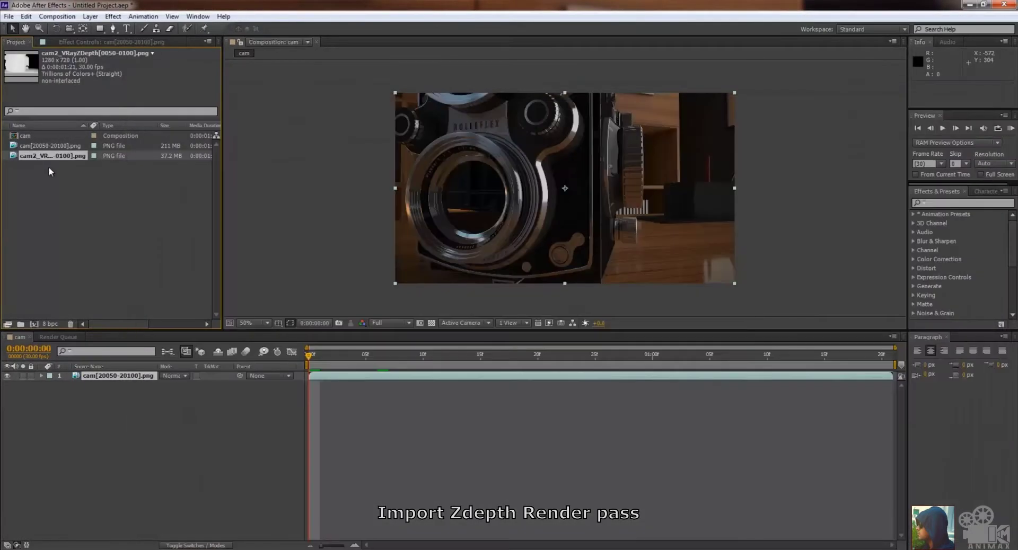
# Place cam2_VRayZDepth above the cam layer and fit the composition to the viewer.
pyautogui.moveTo(40, 155); pyautogui.dragTo(68, 224)
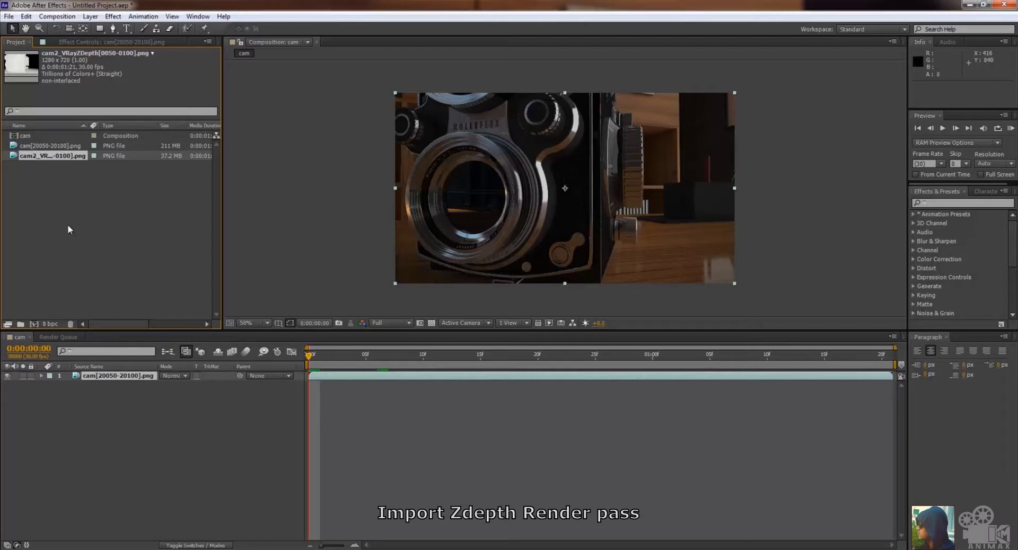
pyautogui.click(55, 150)
pyautogui.moveTo(55, 156); pyautogui.dragTo(111, 376)
pyautogui.press('.')
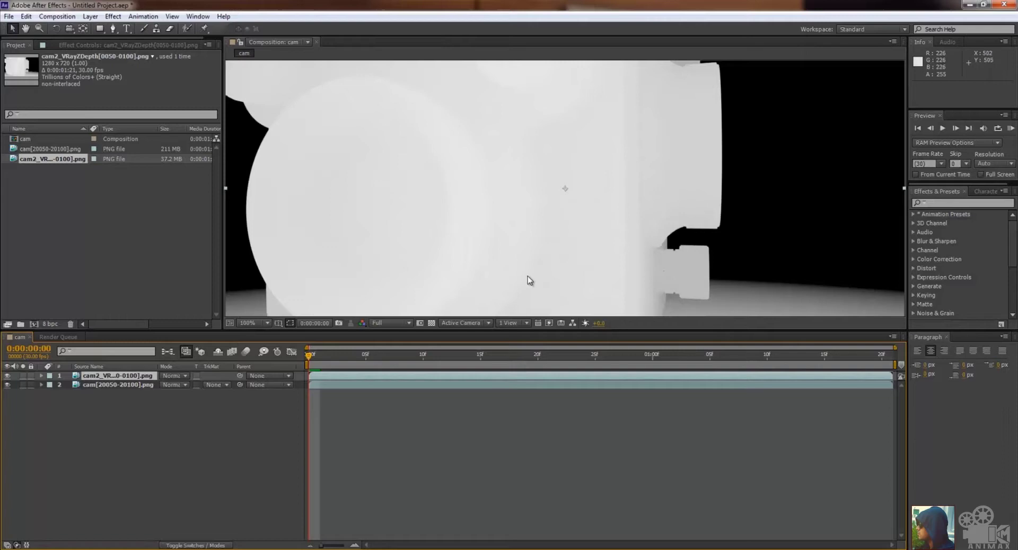
pyautogui.moveTo(550, 331); pyautogui.dragTo(530, 438)
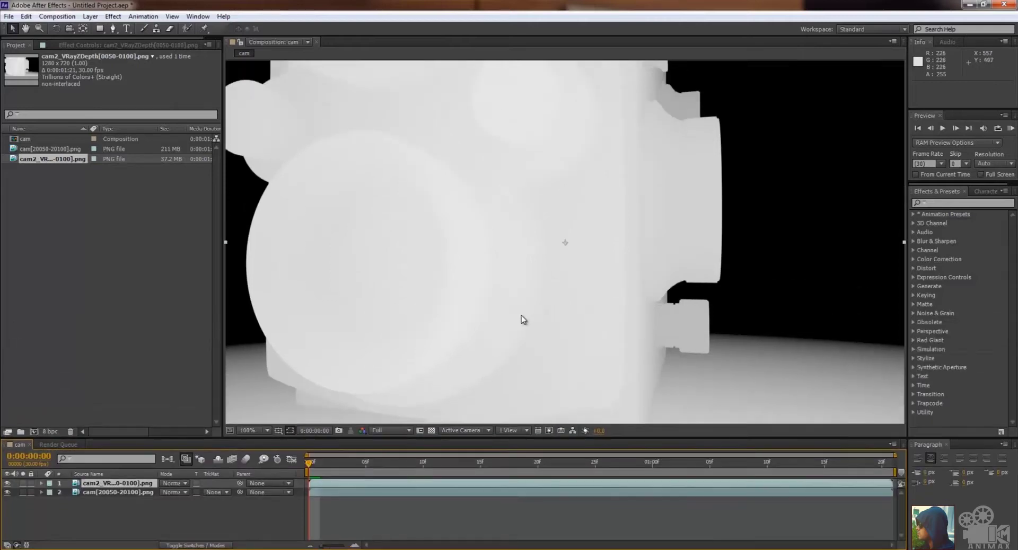
pyautogui.press(',')
pyautogui.click(253, 430)
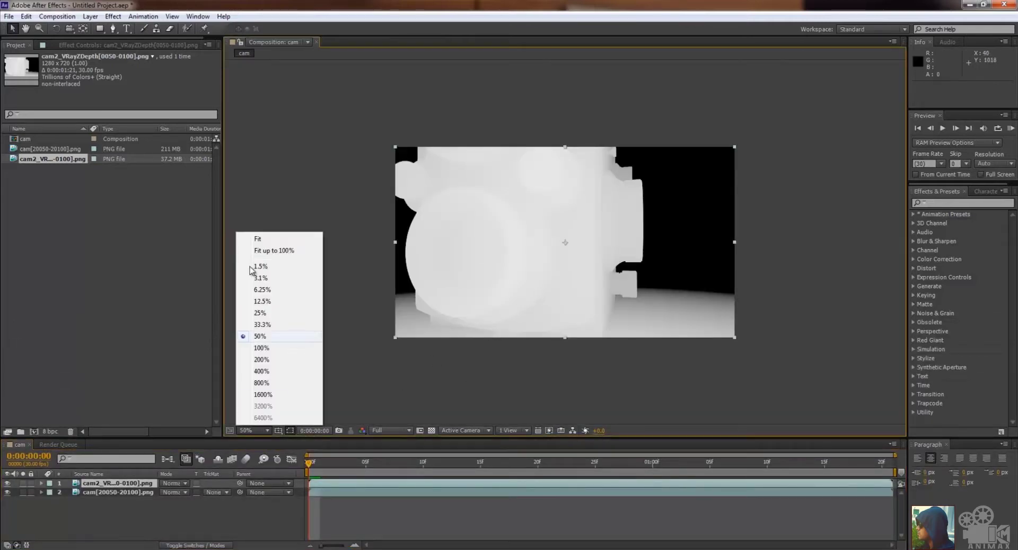
pyautogui.click(257, 239)
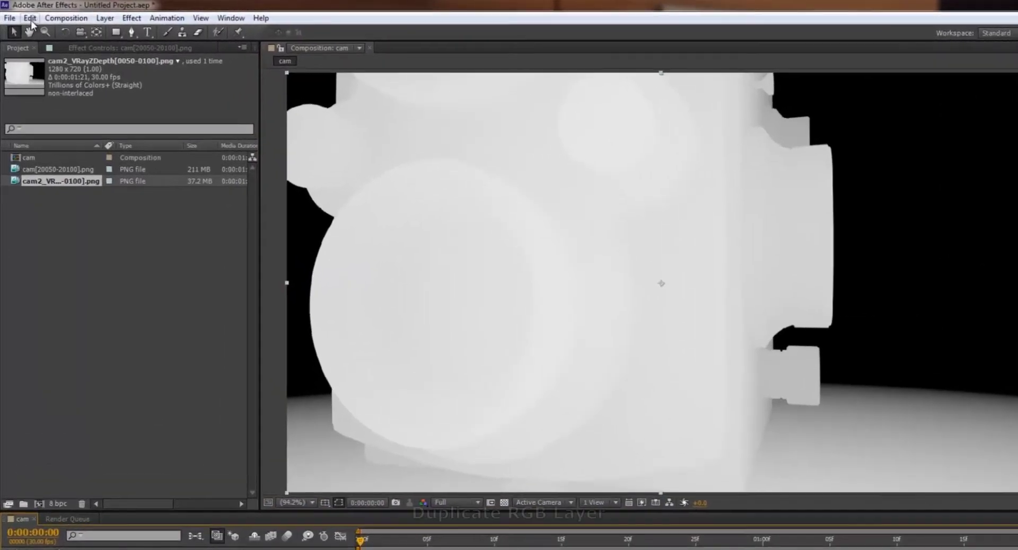
# Duplicate the render layer and set its track matte to Luma Inverted using cam2_VRayZDepth.
pyautogui.click(26, 17)
pyautogui.click(58, 152)
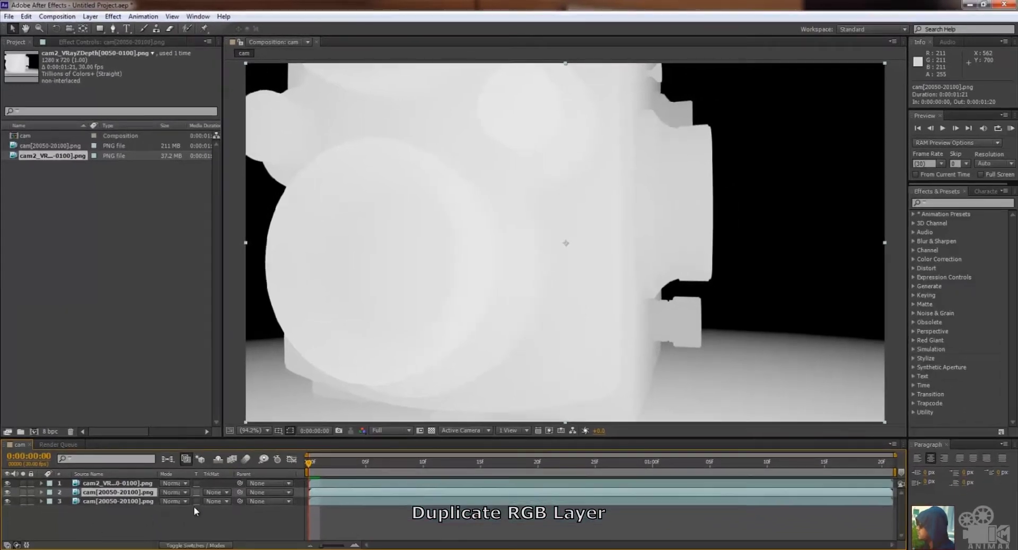
pyautogui.click(228, 521)
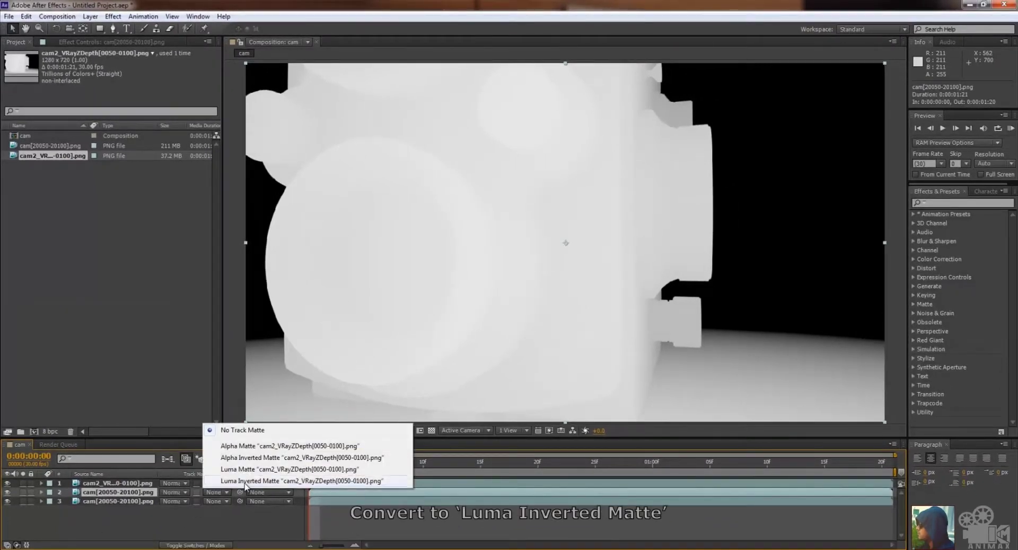
pyautogui.click(206, 496)
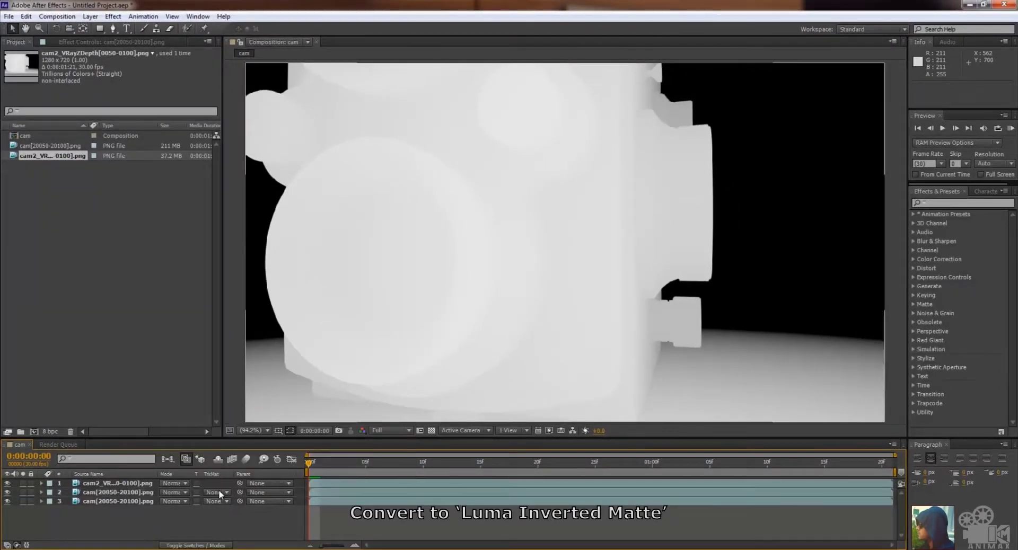
pyautogui.click(219, 493)
pyautogui.click(248, 480)
pyautogui.click(119, 493)
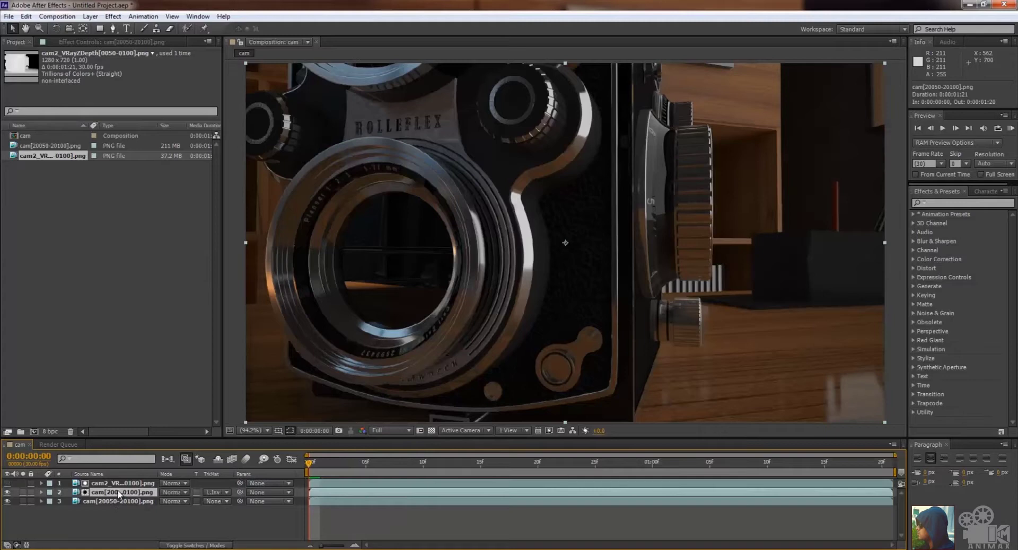
# Apply Camera Lens Blur, found by searching 'camera len', to the camera render layer.
pyautogui.click(947, 203)
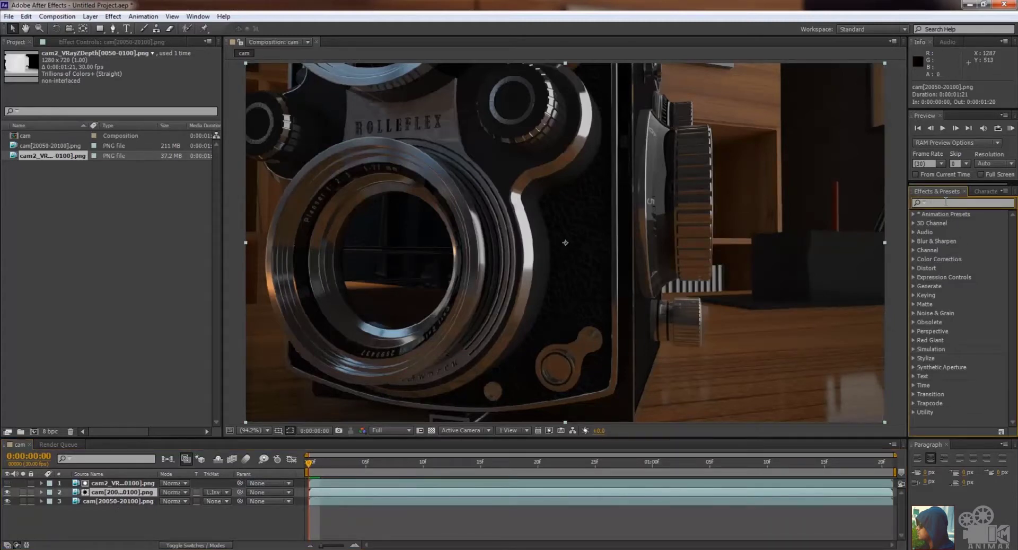
pyautogui.write('camera l')
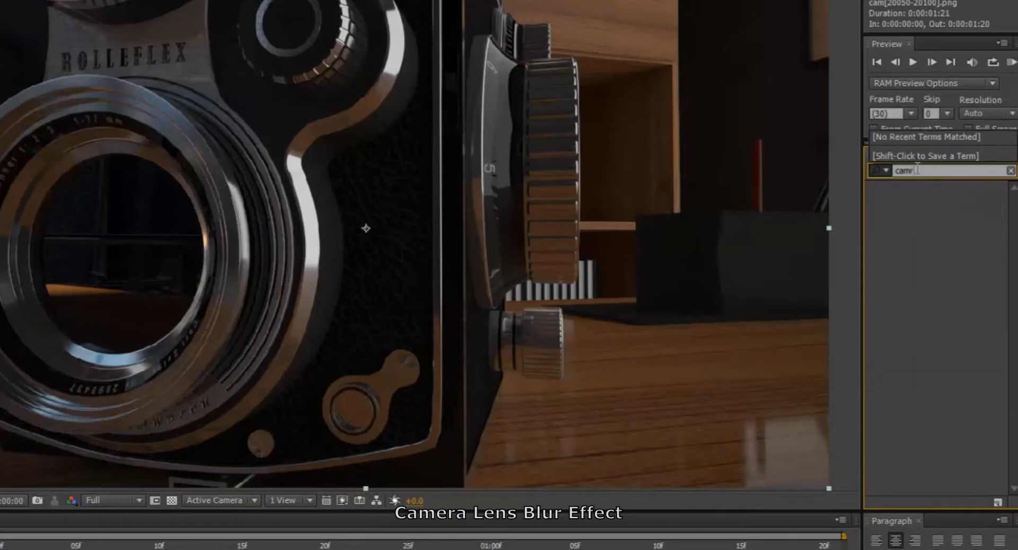
pyautogui.write('e')
pyautogui.press('BackSpace')
pyautogui.press('BackSpace')
pyautogui.write('era len')
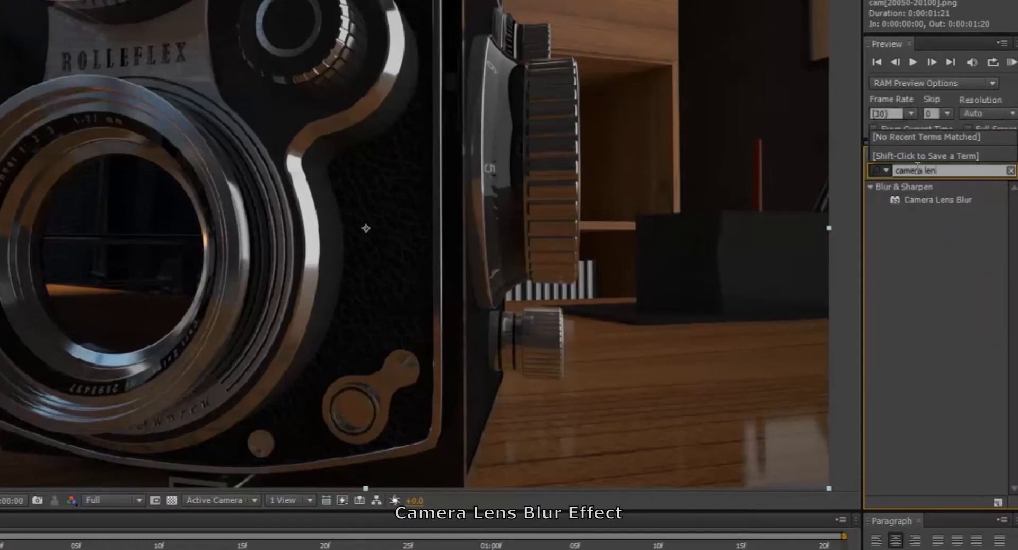
pyautogui.moveTo(944, 200); pyautogui.dragTo(375, 490)
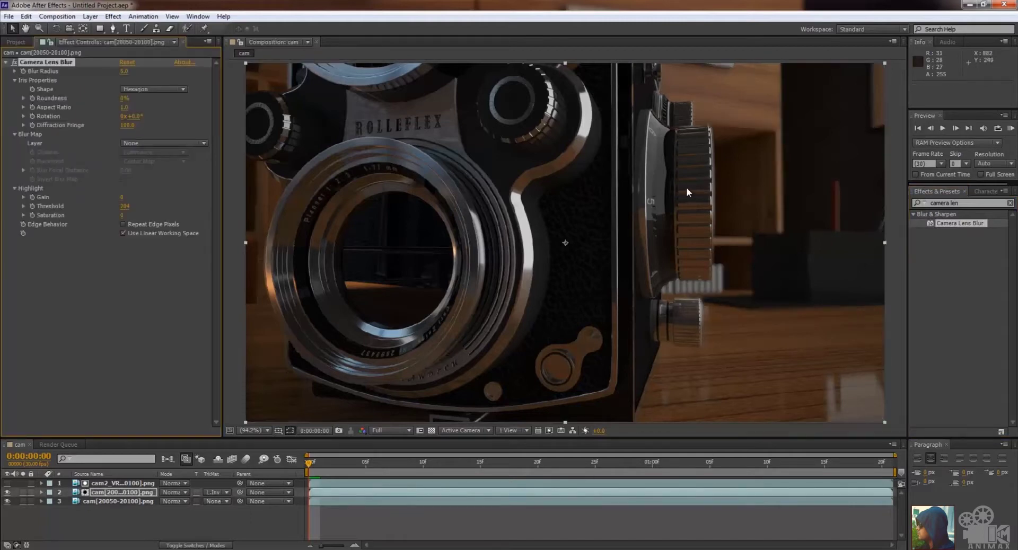
# Zoom to 200% on the right-side dial and toggle the lens blur to compare sharpness.
pyautogui.press('/')
pyautogui.scroll(1, 743, 205)
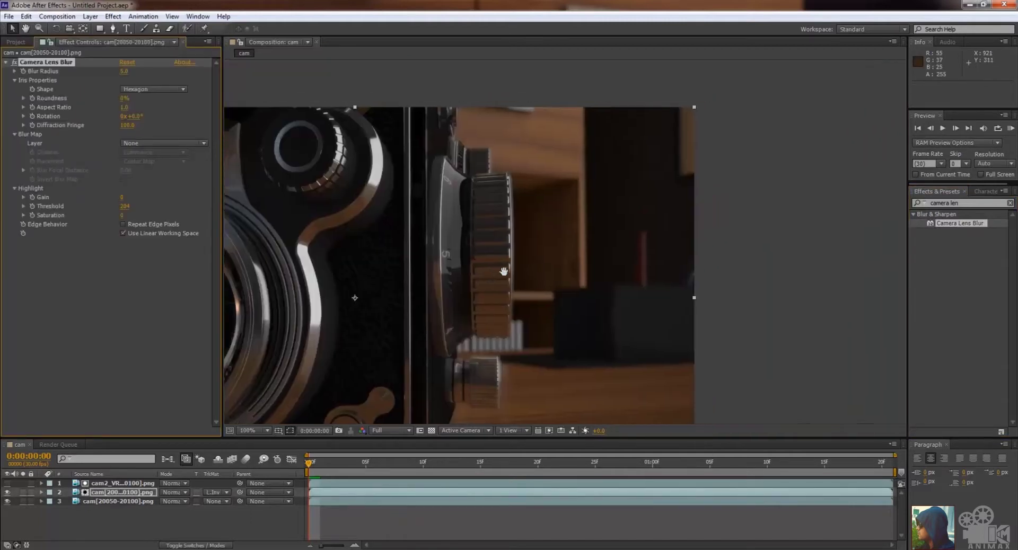
pyautogui.moveTo(743, 204); pyautogui.dragTo(524, 279)
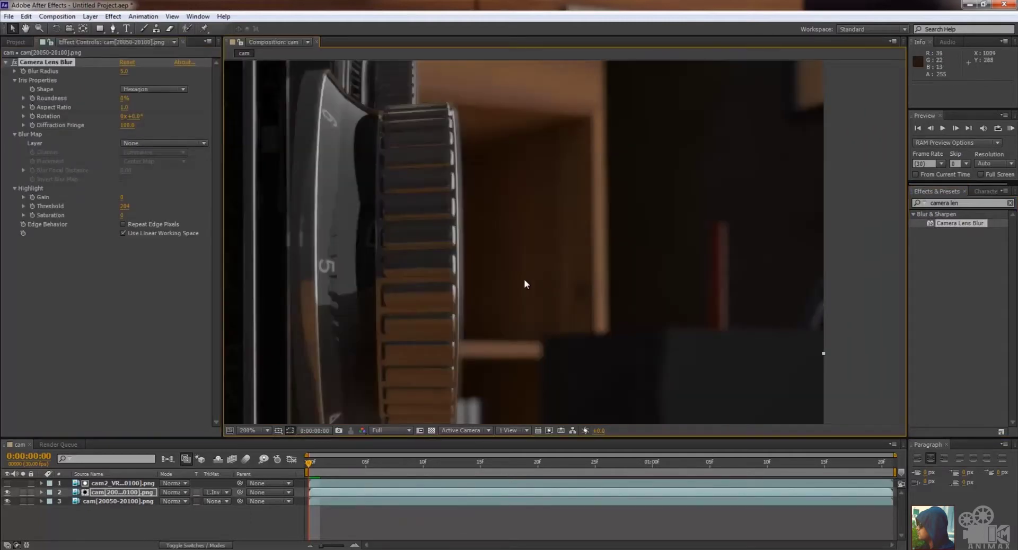
pyautogui.click(15, 63)
pyautogui.click(15, 62)
pyautogui.click(15, 62)
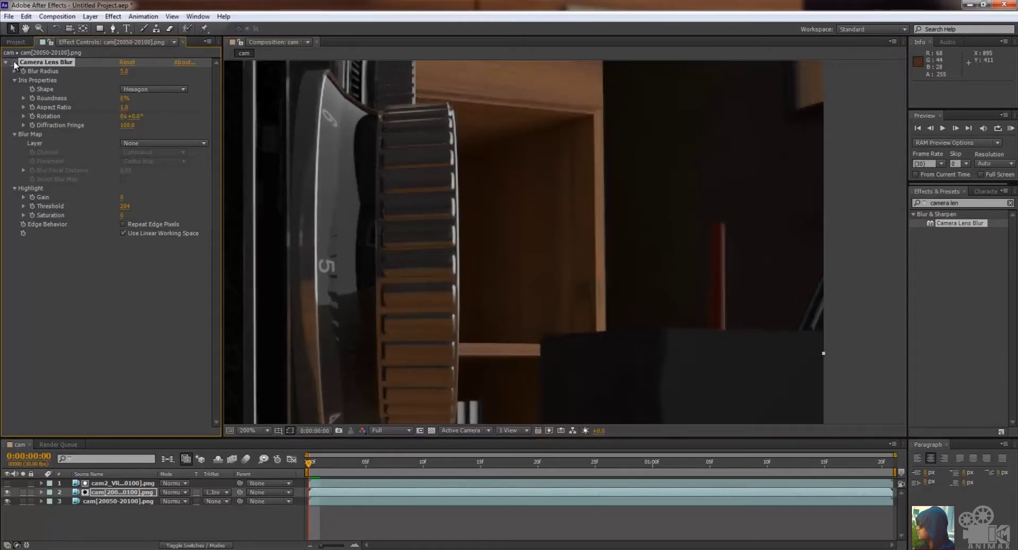
pyautogui.click(15, 63)
# Pan over to the camera lens and make the depth pass layer visible.
pyautogui.scroll(-2, 600, 276)
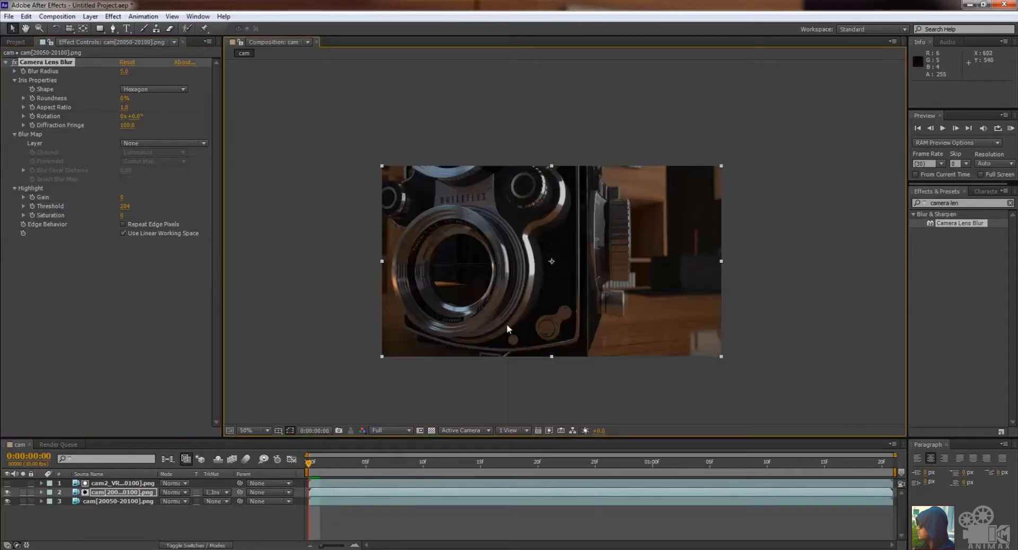
pyautogui.scroll(2, 507, 323)
pyautogui.moveTo(514, 339); pyautogui.dragTo(457, 323)
pyautogui.scroll(-2, 521, 313)
pyautogui.scroll(2, 520, 313)
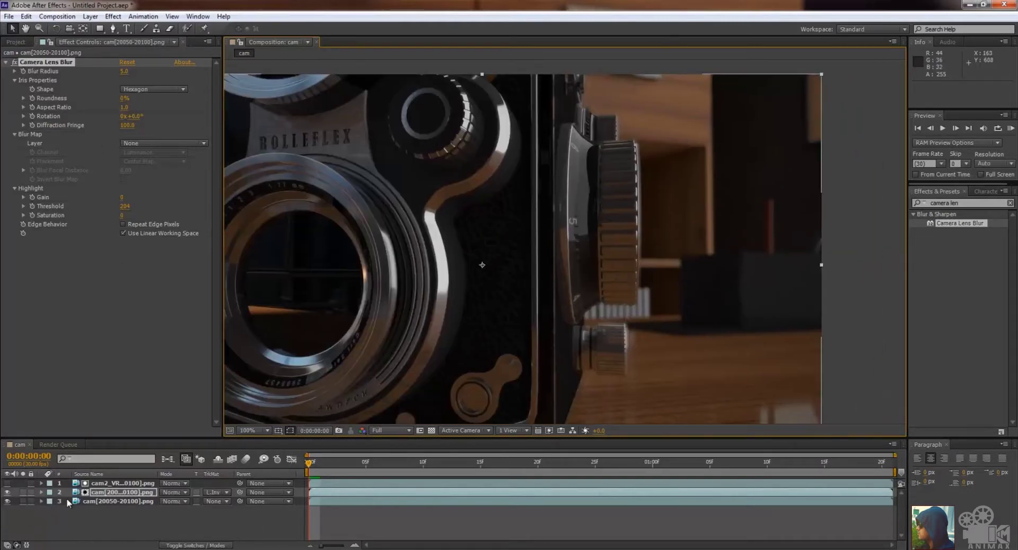
pyautogui.moveTo(109, 486); pyautogui.dragTo(24, 490)
pyautogui.click(7, 484)
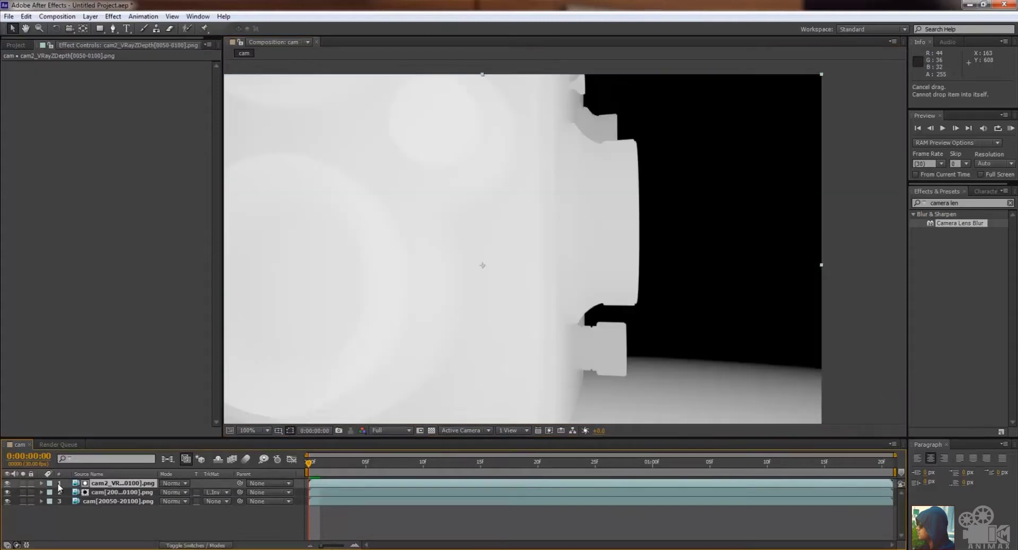
# Apply Levels to the depth pass and lower its Input White to 109.
pyautogui.scroll(-2, 555, 248)
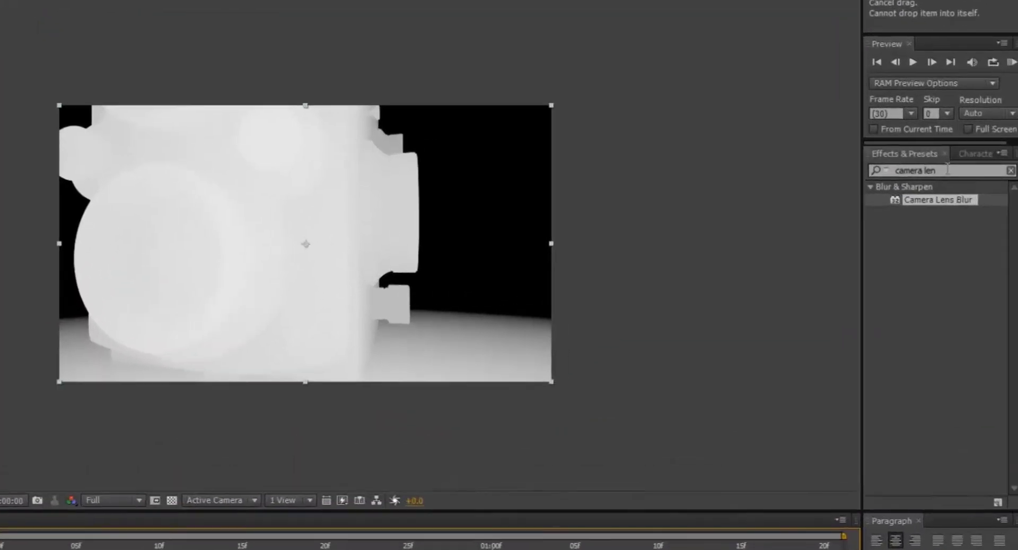
pyautogui.hotkey('ctrl', 'f')
pyautogui.write('level')
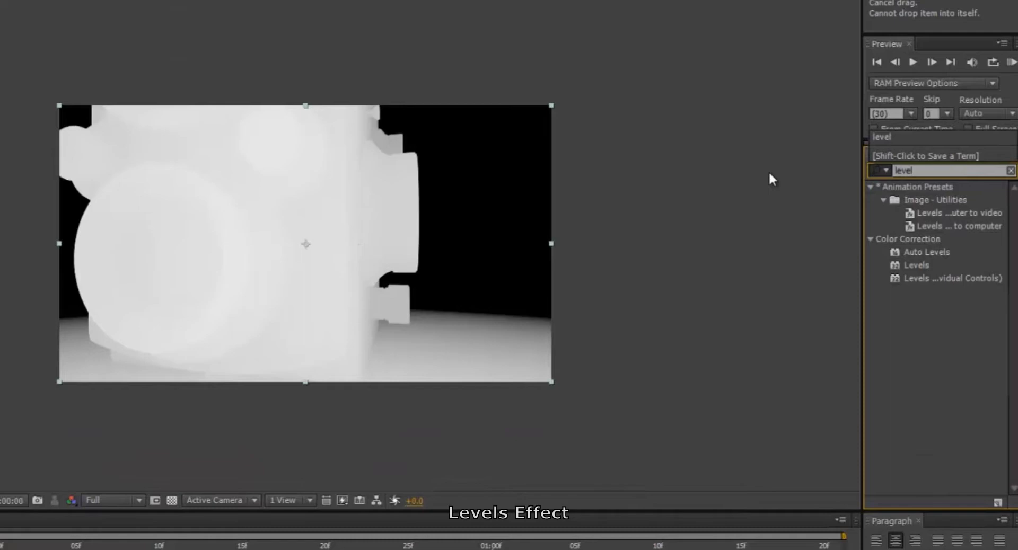
pyautogui.moveTo(916, 265); pyautogui.dragTo(265, 549)
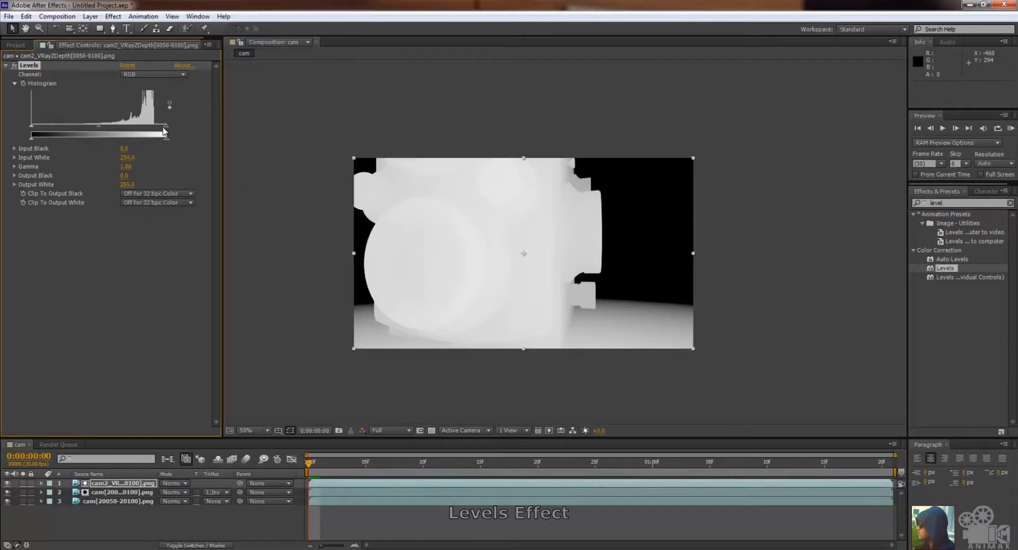
pyautogui.moveTo(0, 58); pyautogui.dragTo(0, 76)
pyautogui.moveTo(109, 137); pyautogui.dragTo(88, 136)
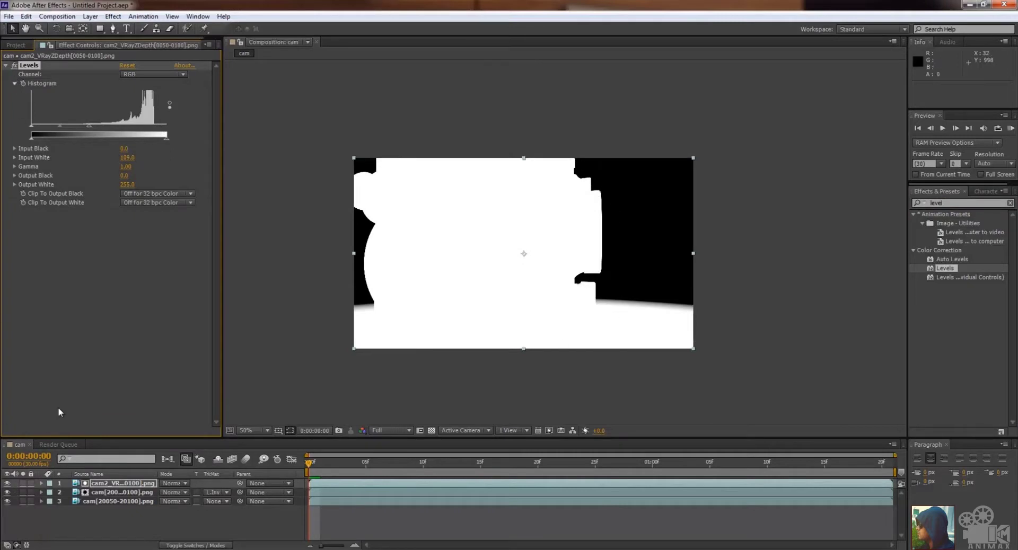
# Hide the depth pass and set the camera render's Camera Lens Blur radius to 15.0.
pyautogui.click(7, 483)
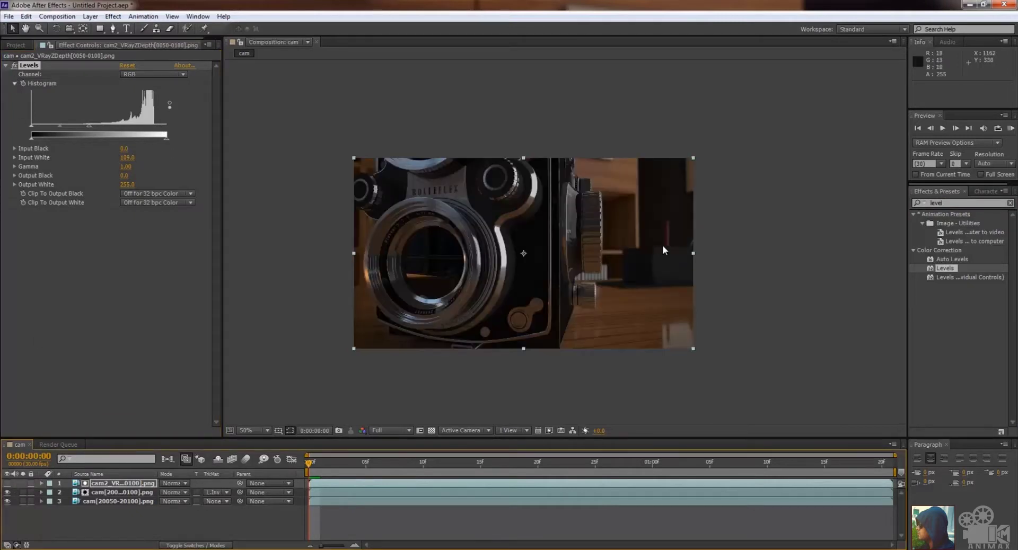
pyautogui.press('/')
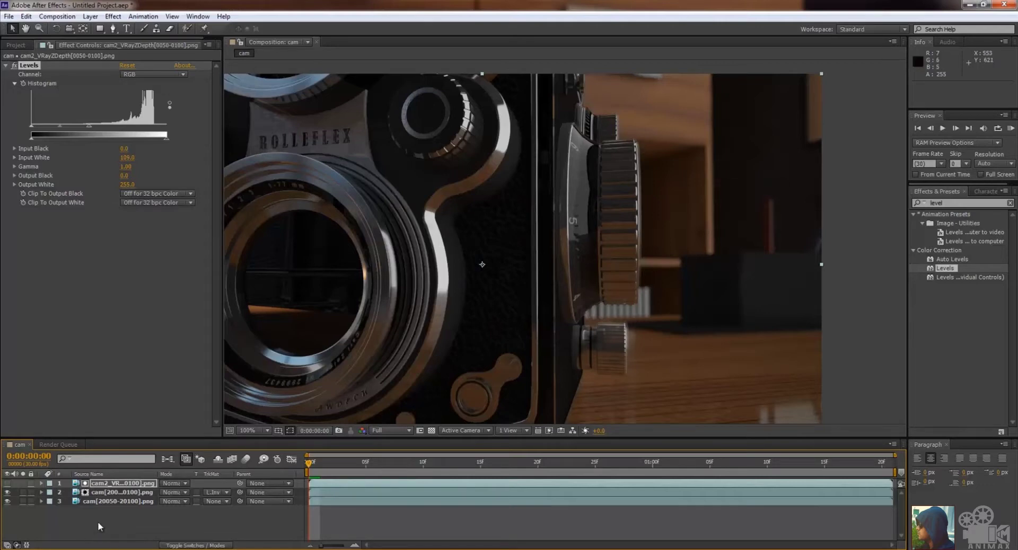
pyautogui.click(121, 492)
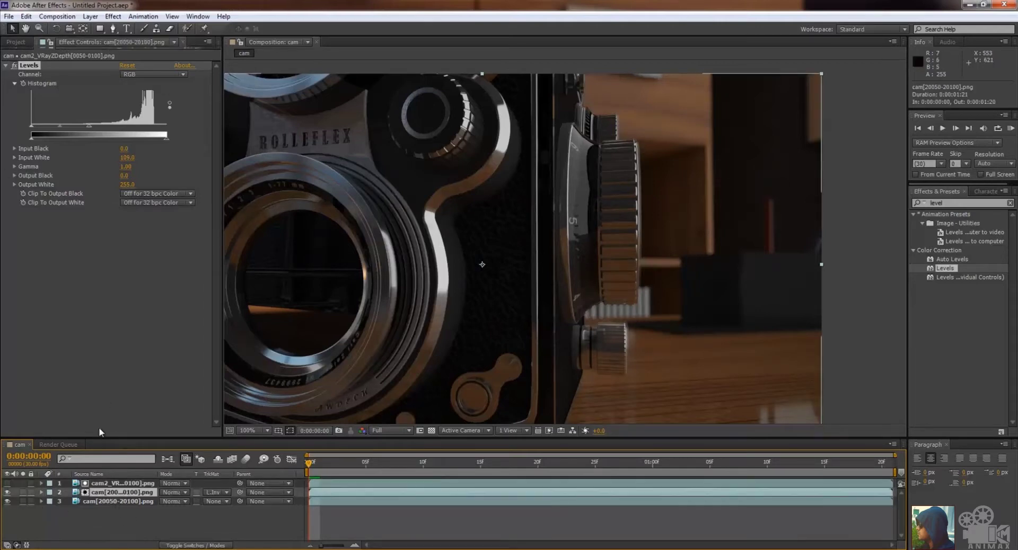
pyautogui.click(15, 64)
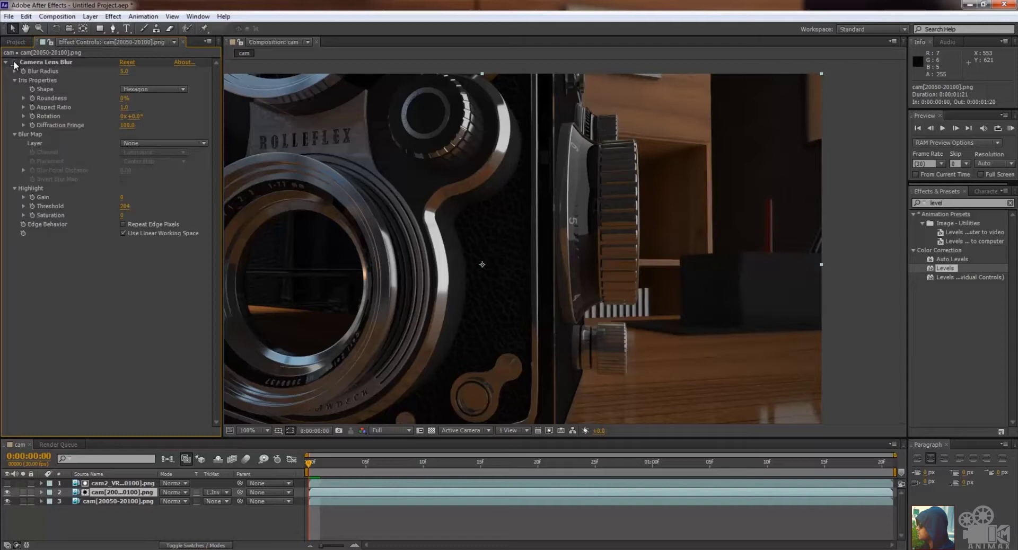
pyautogui.click(122, 71)
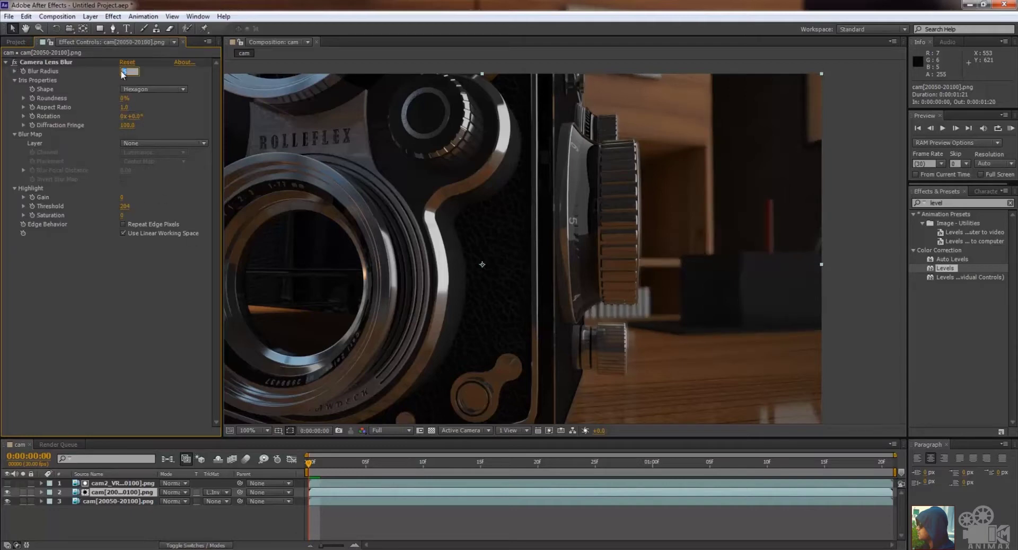
pyautogui.press('Return')
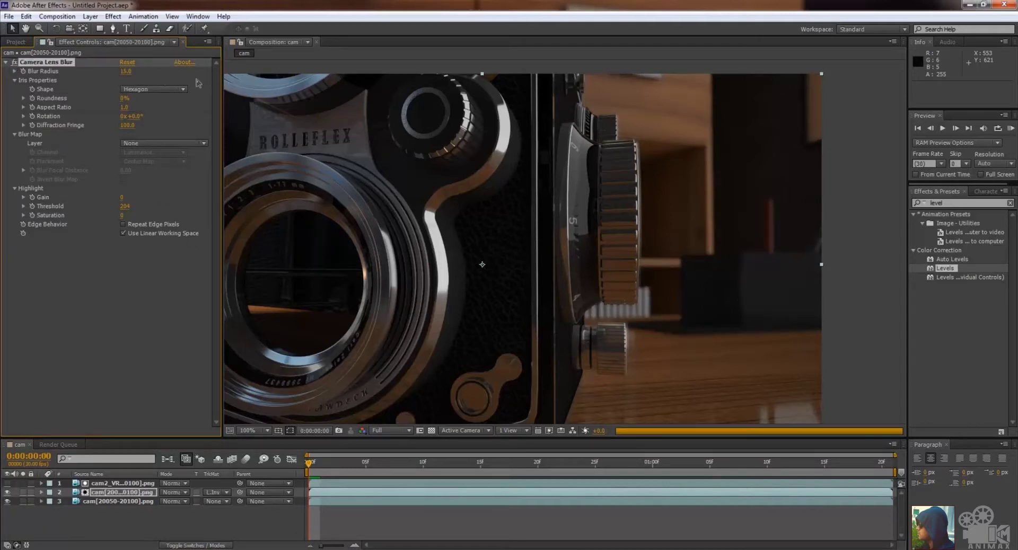
# Check the blur at frame 5 and at a later frame.
pyautogui.scroll(-2, 600, 253)
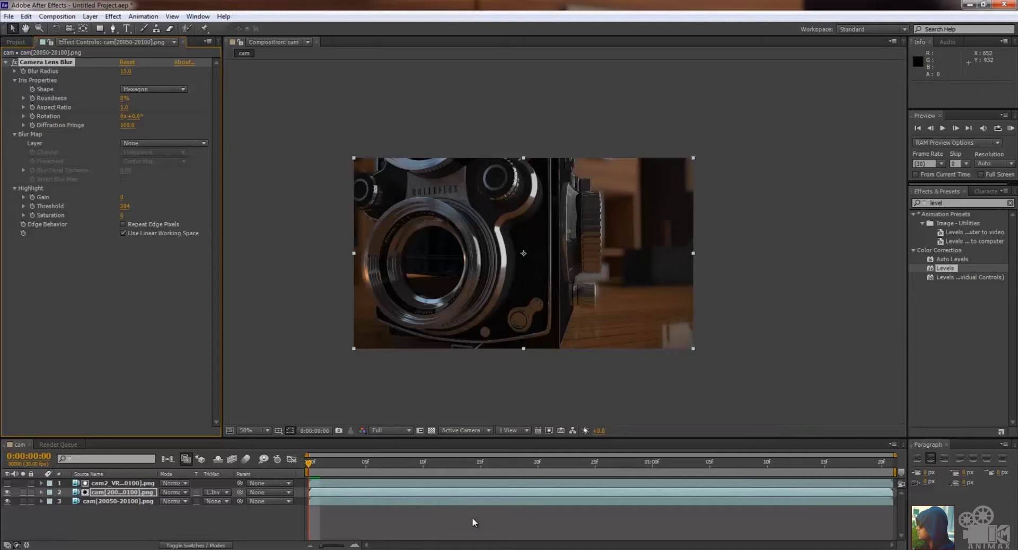
pyautogui.click(368, 463)
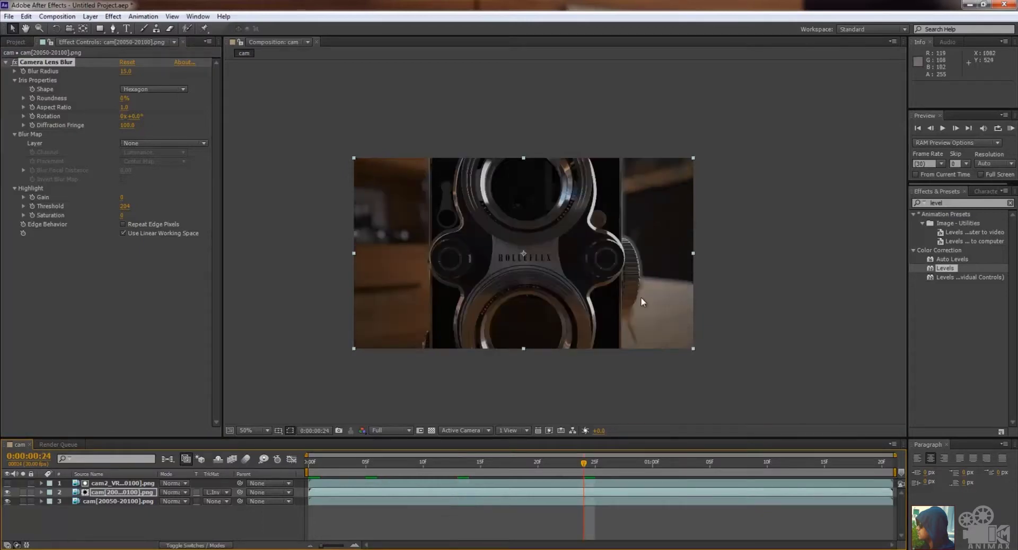
pyautogui.click(663, 464)
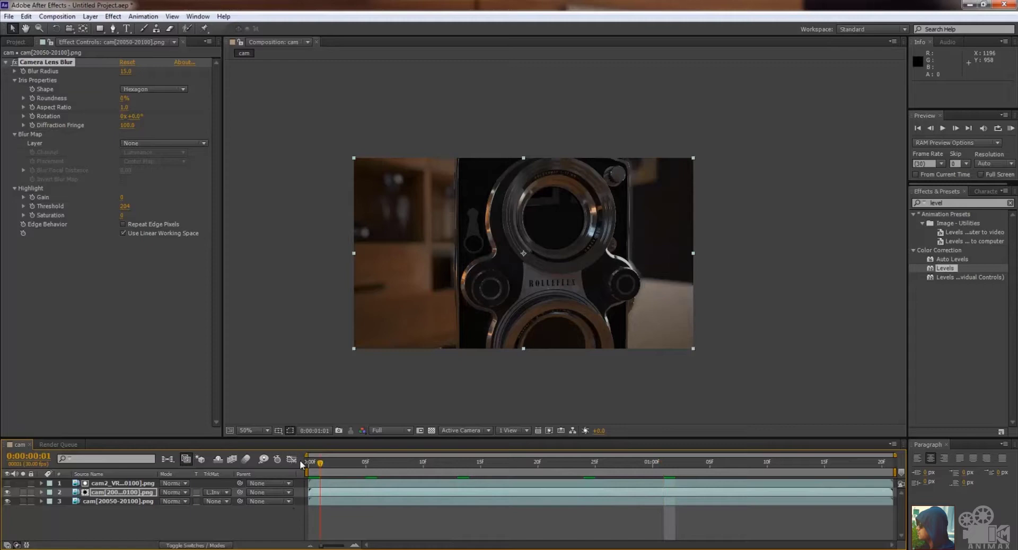
# Pre-compose all three layers into Pre-comp 1 via Layer > Pre-compose and fit the view.
pyautogui.click(109, 483)
pyautogui.keyDown('shift'); pyautogui.click(109, 501); pyautogui.keyUp('shift')
pyautogui.click(23, 17)
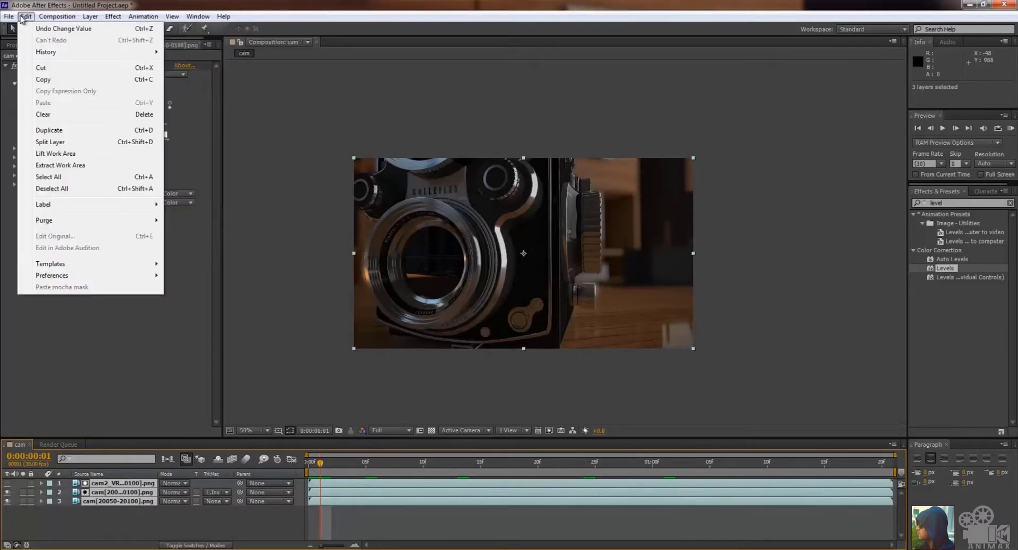
pyautogui.moveTo(54, 19)
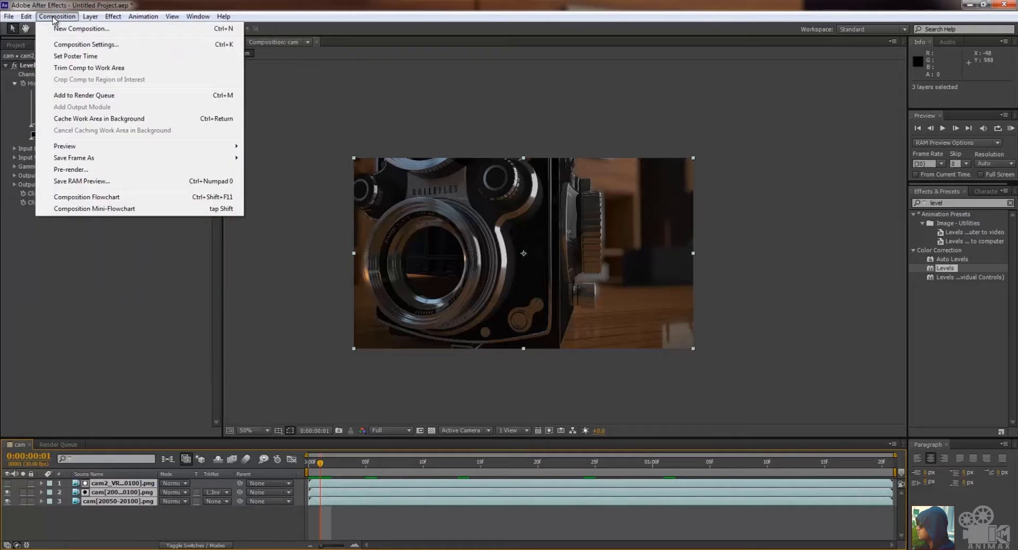
pyautogui.moveTo(90, 17)
pyautogui.click(137, 404)
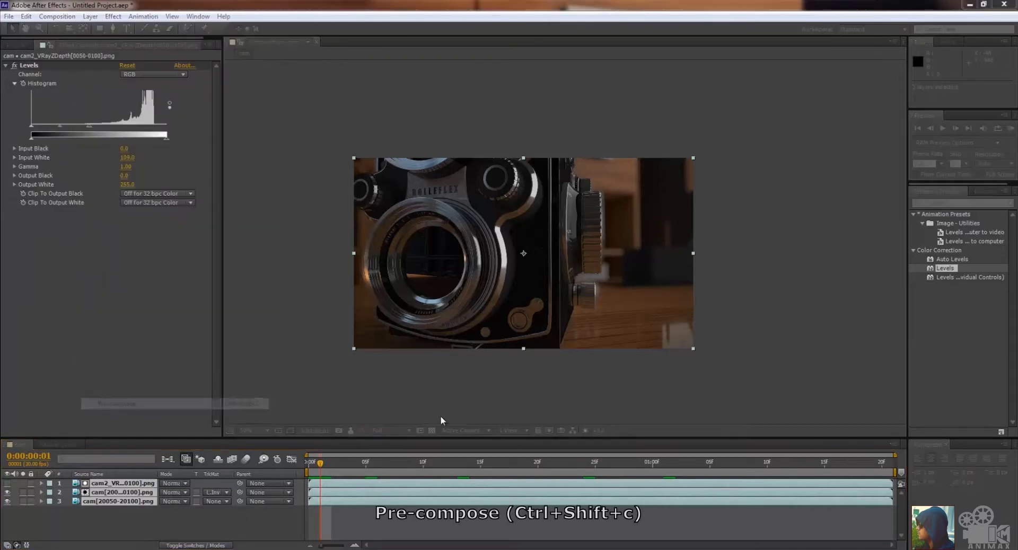
pyautogui.press('Return')
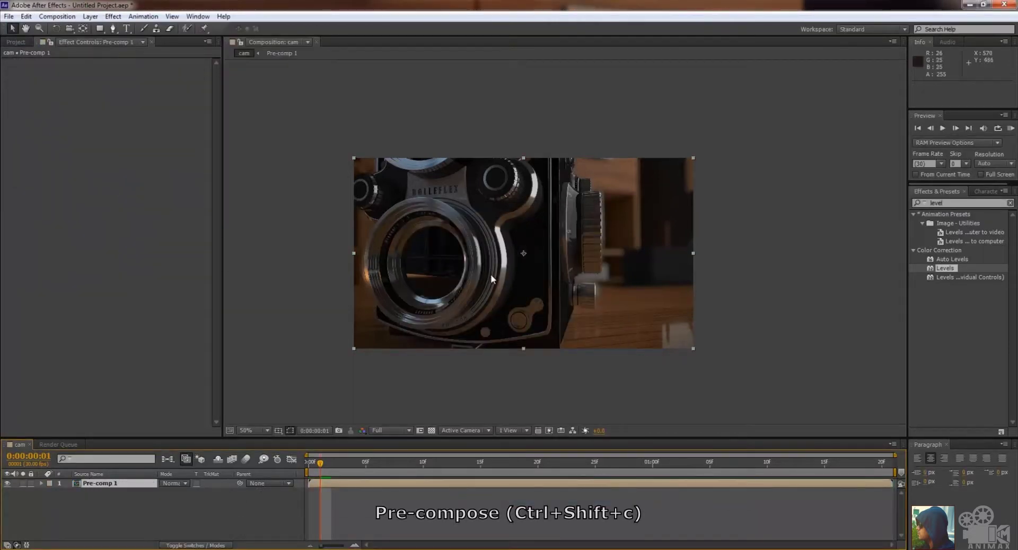
pyautogui.click(246, 430)
pyautogui.click(272, 237)
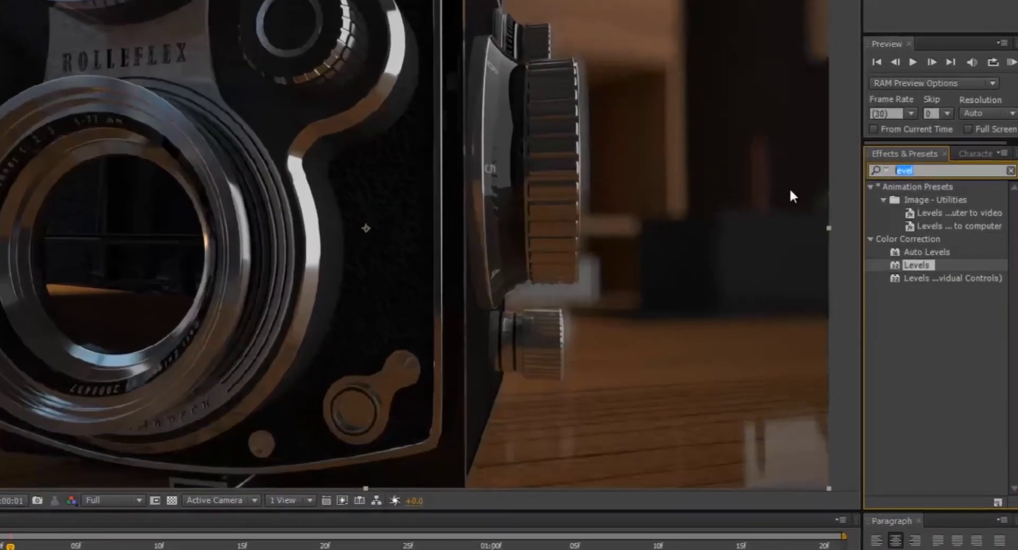
# Apply Hue/Saturation to Pre-comp 1 and raise Master Saturation to 22.
pyautogui.write('hue')
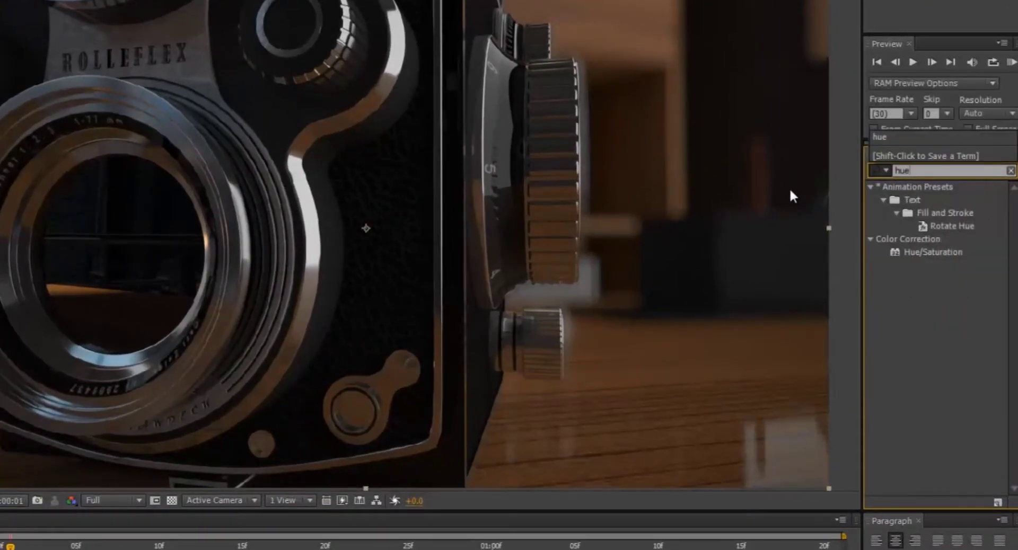
pyautogui.moveTo(930, 251); pyautogui.dragTo(454, 479)
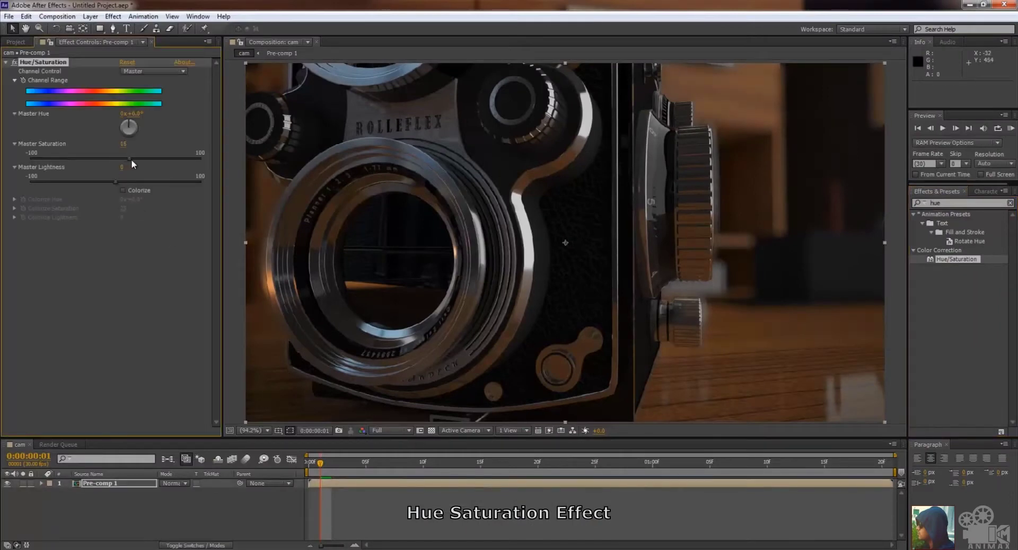
pyautogui.moveTo(132, 158); pyautogui.dragTo(135, 158)
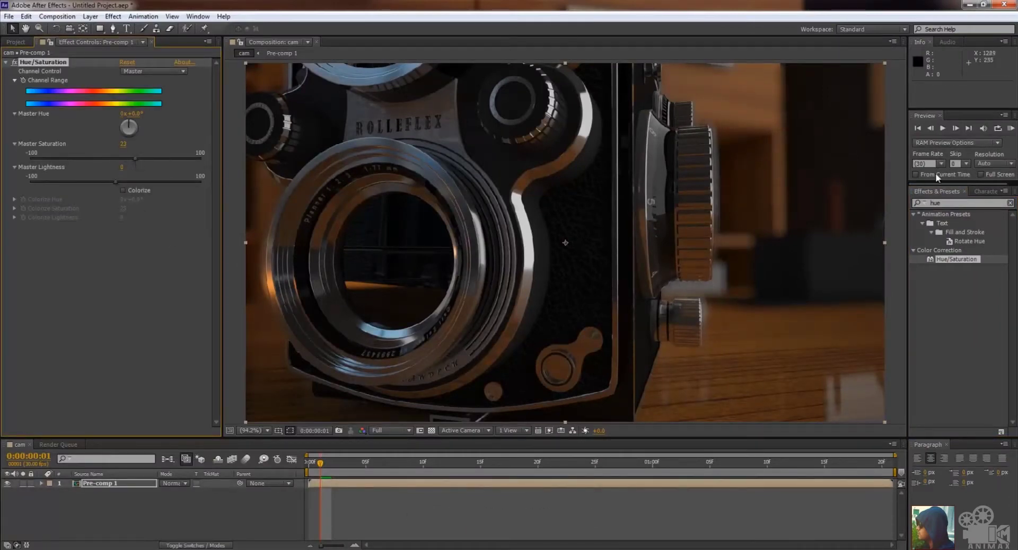
pyautogui.click(943, 203)
# Apply Curves to Pre-comp 1 and lift the red and green shadows.
pyautogui.write('curv')
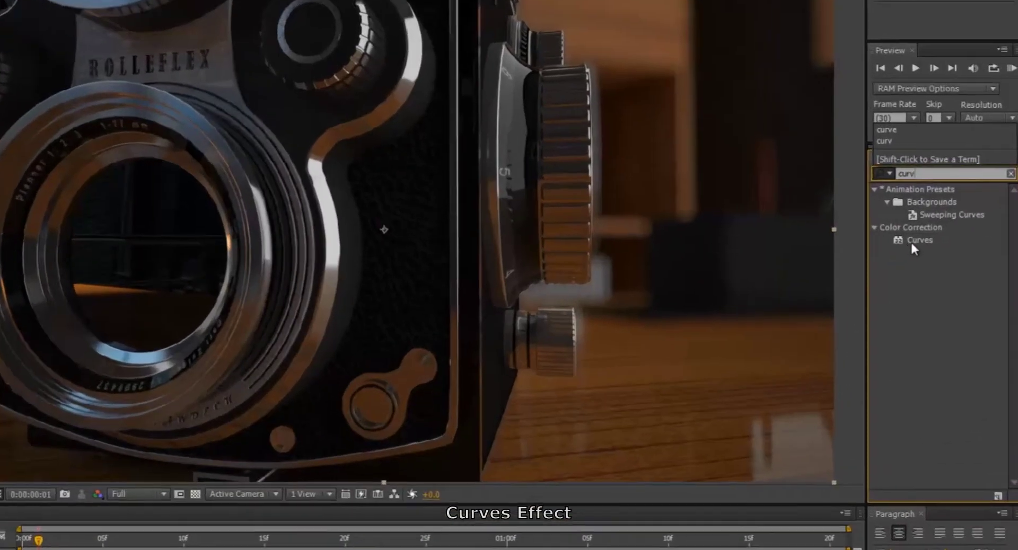
pyautogui.click(941, 250)
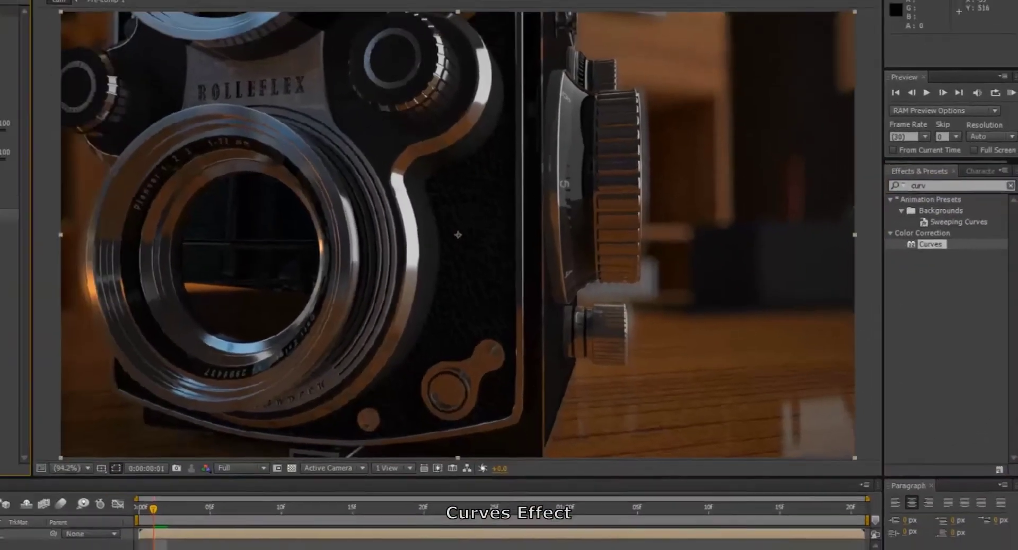
pyautogui.click(153, 235)
pyautogui.click(139, 257)
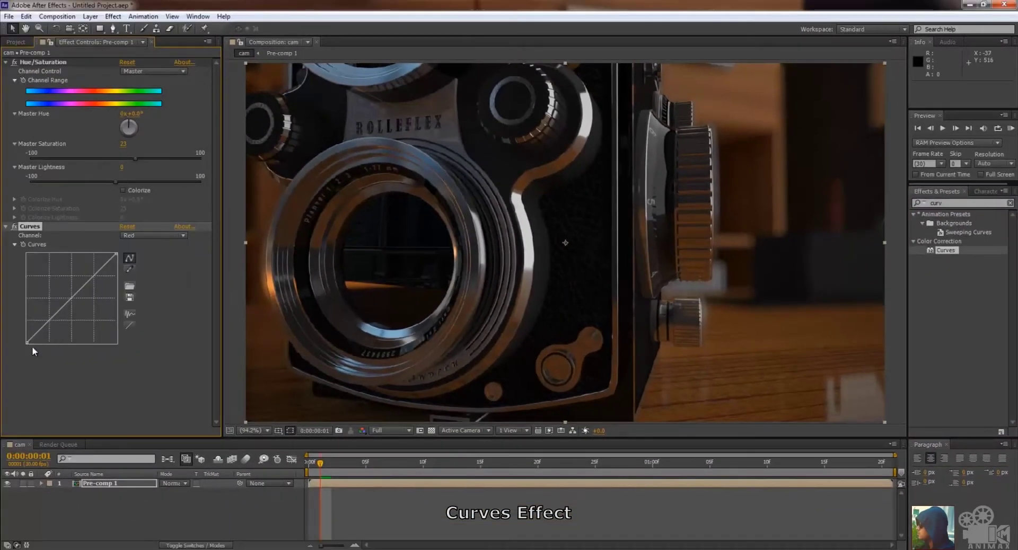
pyautogui.moveTo(27, 343); pyautogui.dragTo(35, 344)
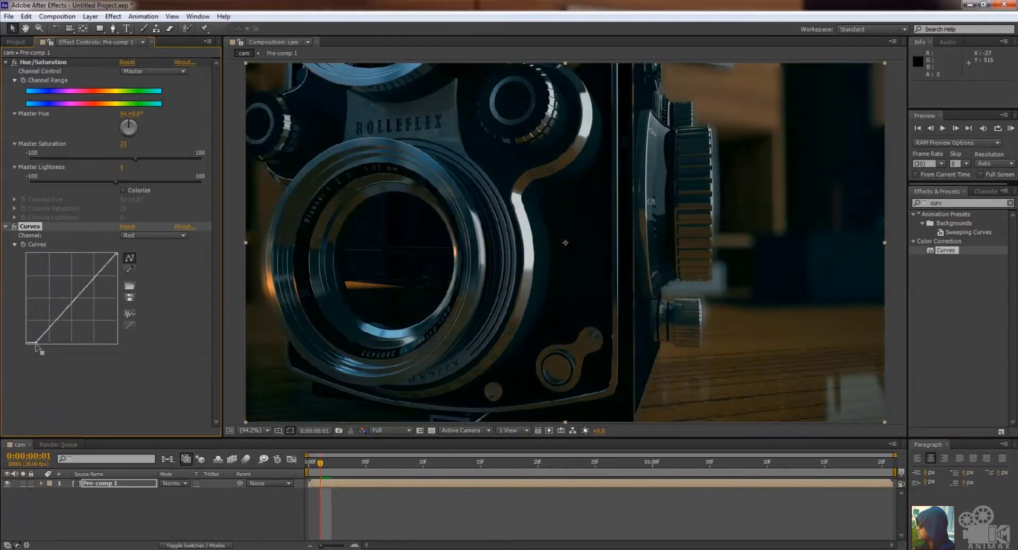
pyautogui.click(130, 237)
pyautogui.click(141, 270)
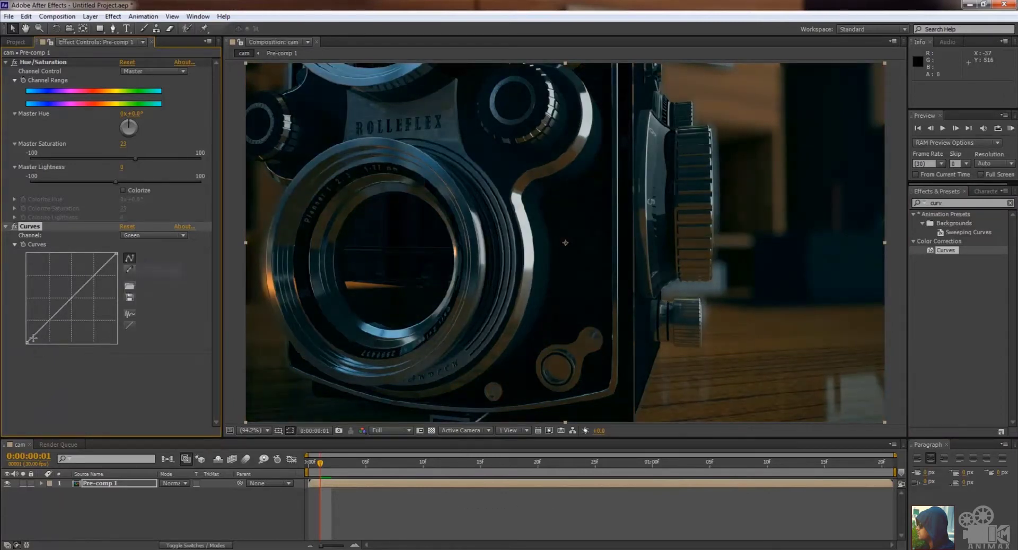
pyautogui.moveTo(27, 343); pyautogui.dragTo(32, 345)
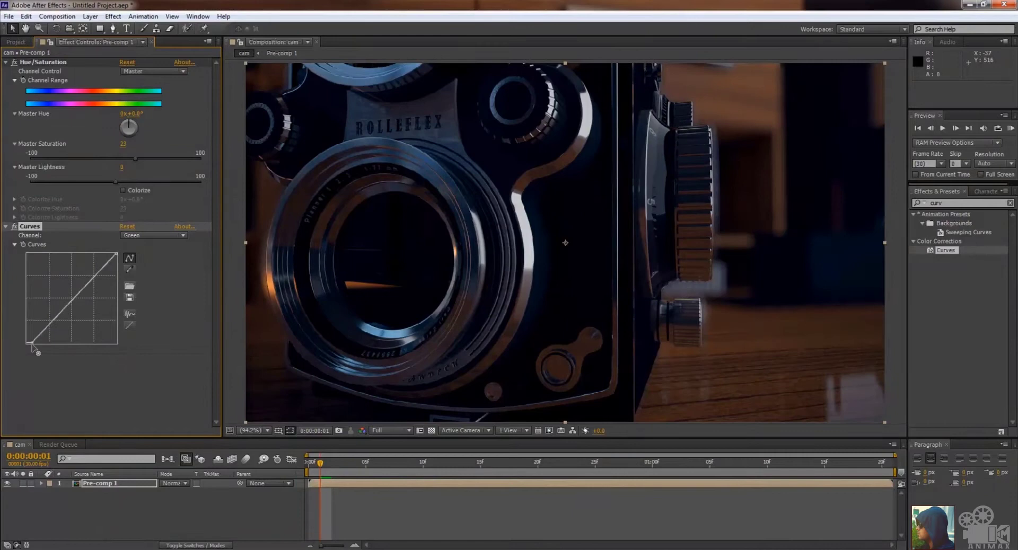
# Try lowering the blue highlights, restore them, then reshape the RGB brightness curve.
pyautogui.click(157, 239)
pyautogui.click(155, 282)
pyautogui.moveTo(117, 254); pyautogui.dragTo(126, 276)
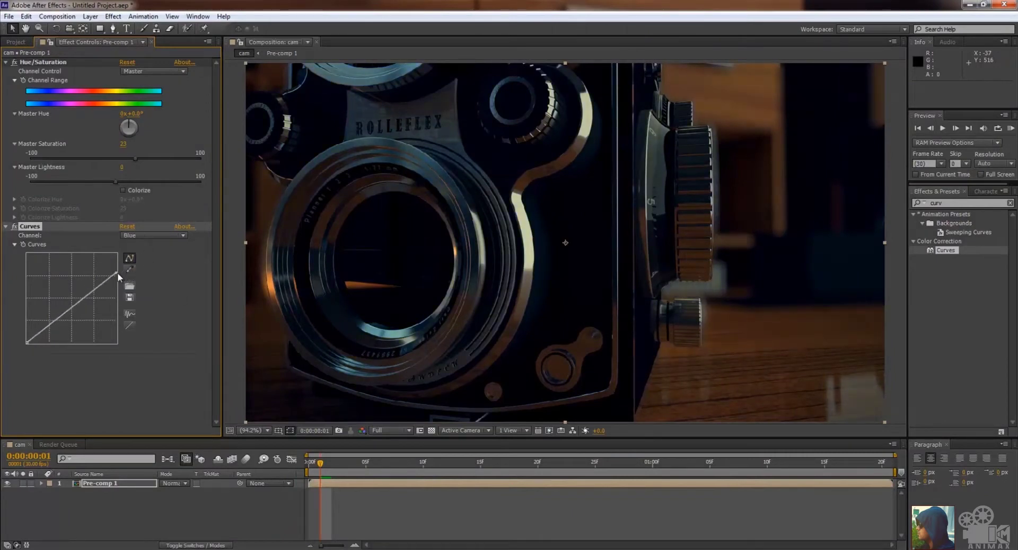
pyautogui.moveTo(117, 272); pyautogui.dragTo(117, 266)
pyautogui.click(154, 236)
pyautogui.click(151, 246)
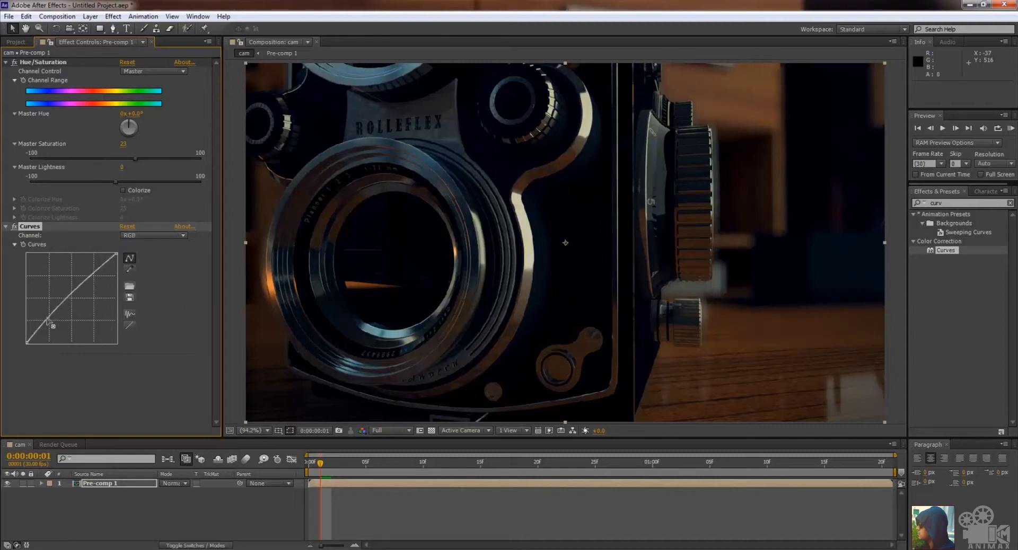
pyautogui.moveTo(49, 321)
pyautogui.mouseDown()
pyautogui.moveTo(47, 310)
pyautogui.moveTo(31, 343)
pyautogui.moveTo(46, 320)
pyautogui.mouseUp()
# Nudge the red channel shadows for a slightly warmer tint.
pyautogui.click(131, 236)
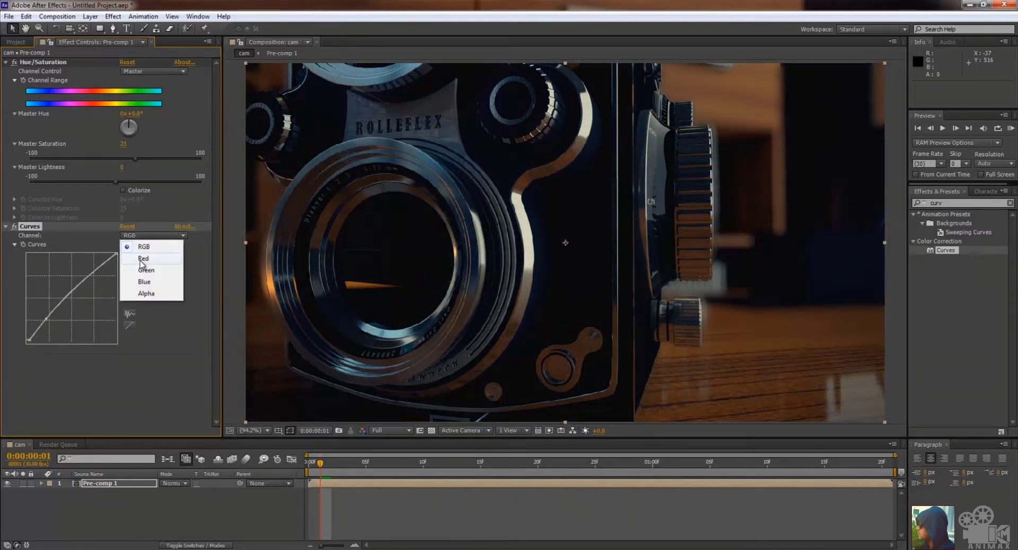
pyautogui.click(132, 258)
pyautogui.moveTo(34, 344); pyautogui.dragTo(32, 343)
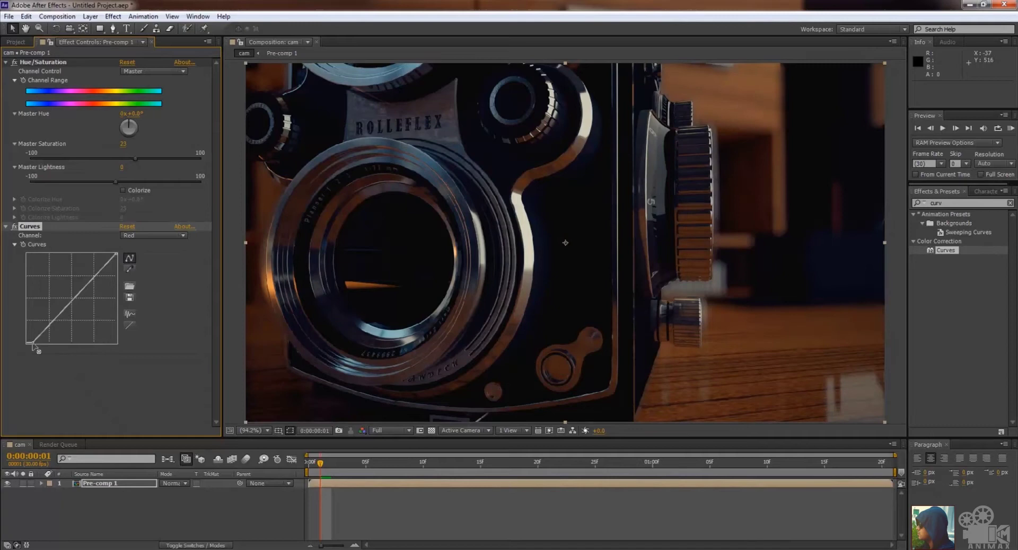
pyautogui.scroll(-2, 583, 222)
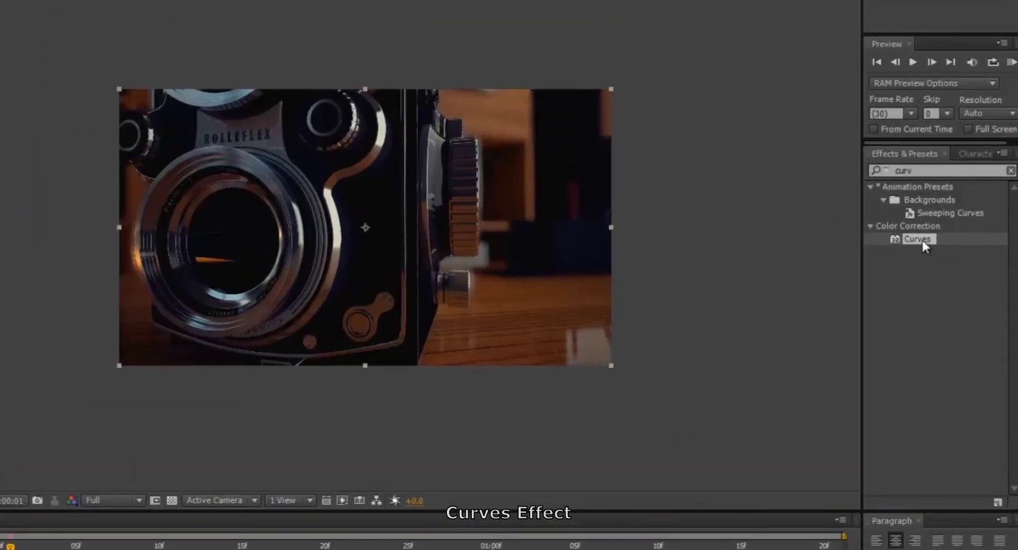
# Add Curves 2 with its RGB curve bowed up, then nudge the first Curves' green shadows and blue highlights.
pyautogui.doubleClick(923, 239)
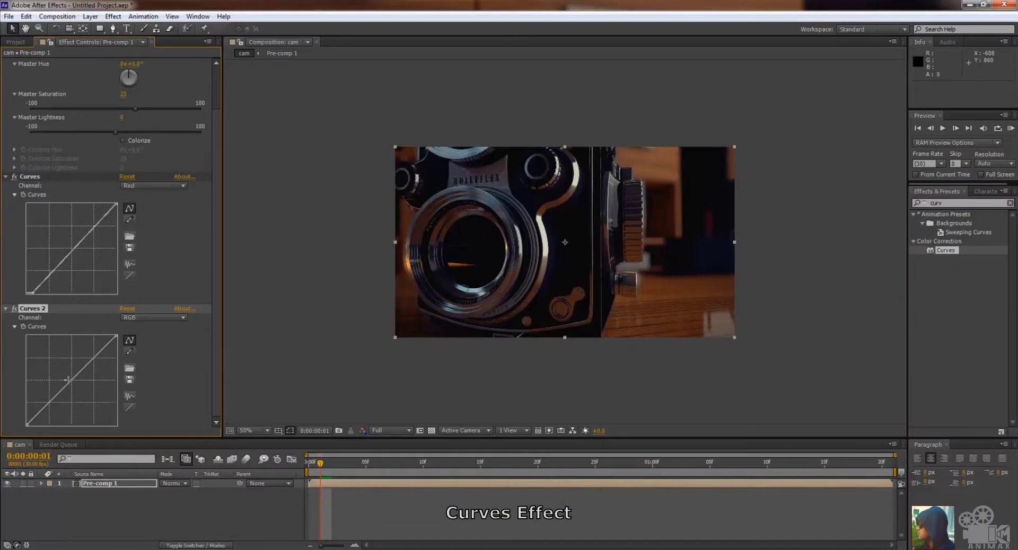
pyautogui.moveTo(72, 390); pyautogui.dragTo(73, 384)
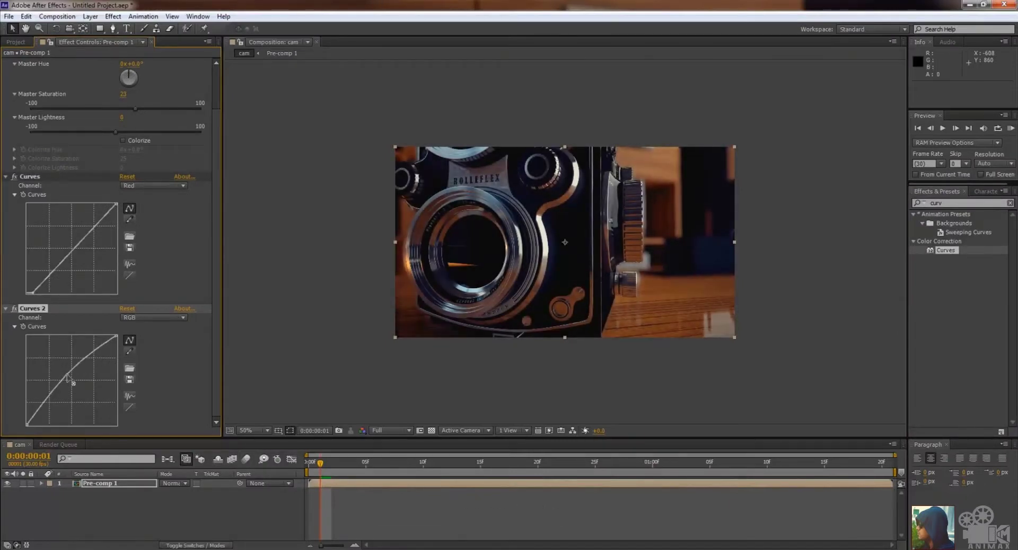
pyautogui.click(133, 186)
pyautogui.click(139, 219)
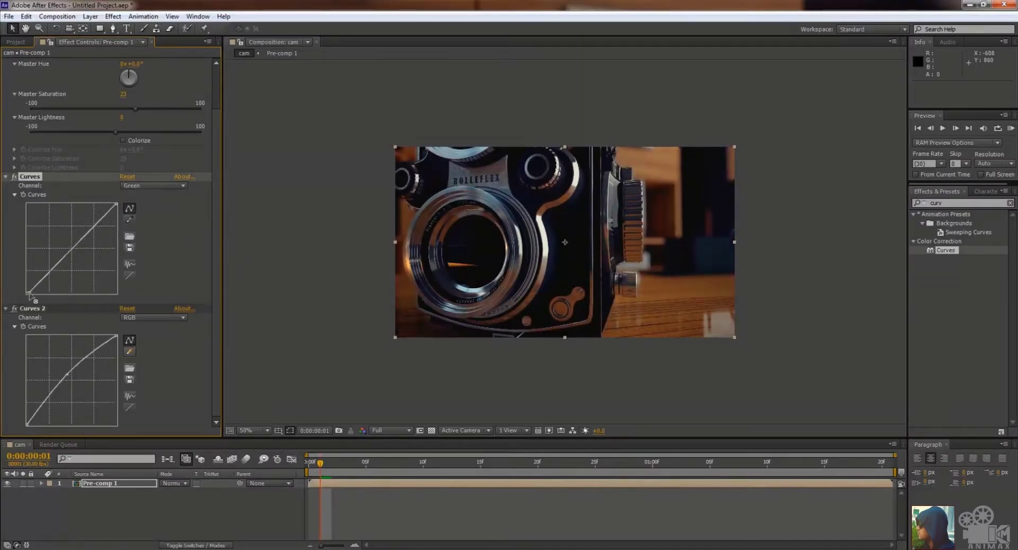
pyautogui.moveTo(30, 295); pyautogui.dragTo(32, 298)
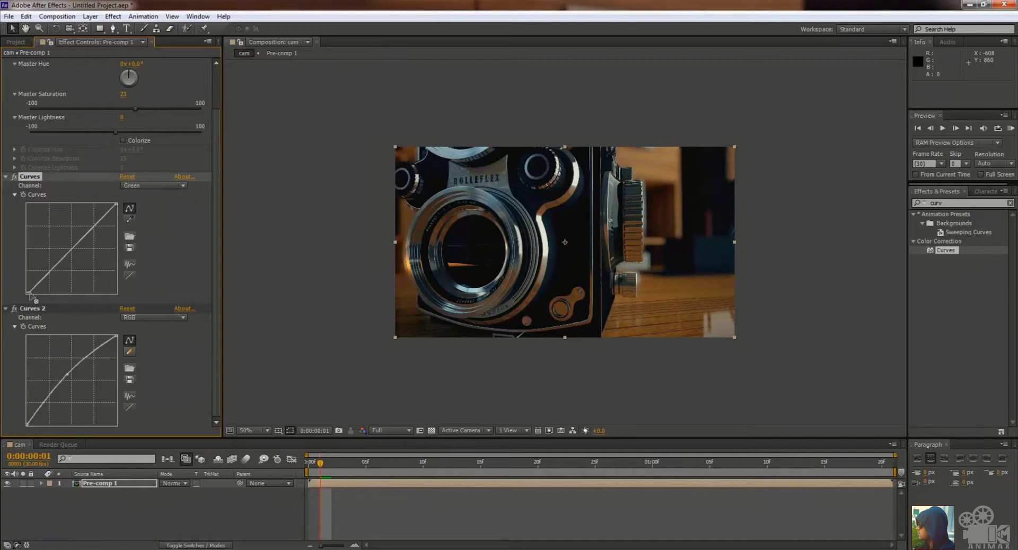
pyautogui.click(137, 187)
pyautogui.click(137, 231)
pyautogui.moveTo(117, 219); pyautogui.dragTo(118, 213)
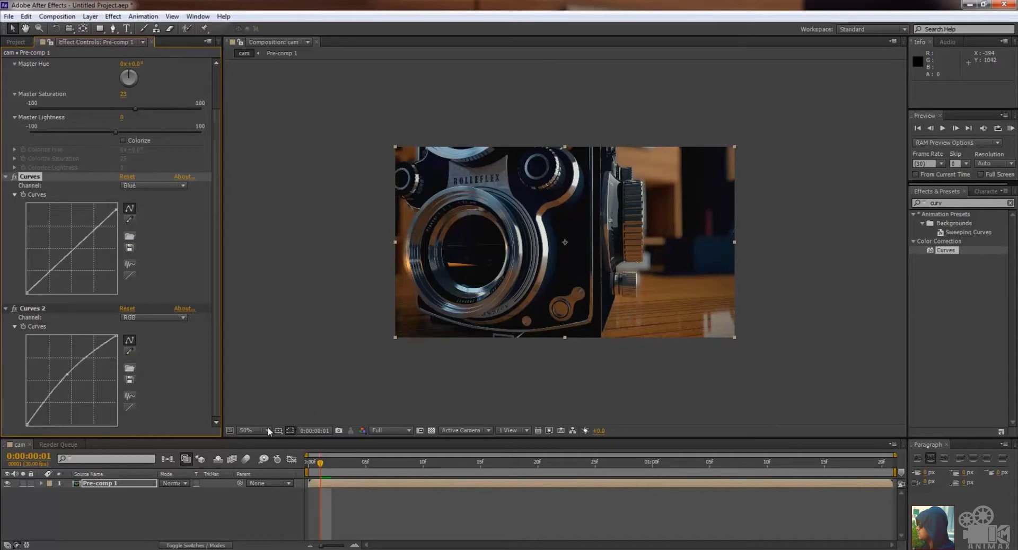
# View the composition at 100% magnification and play a preview of the graded footage.
pyautogui.click(249, 430)
pyautogui.click(260, 348)
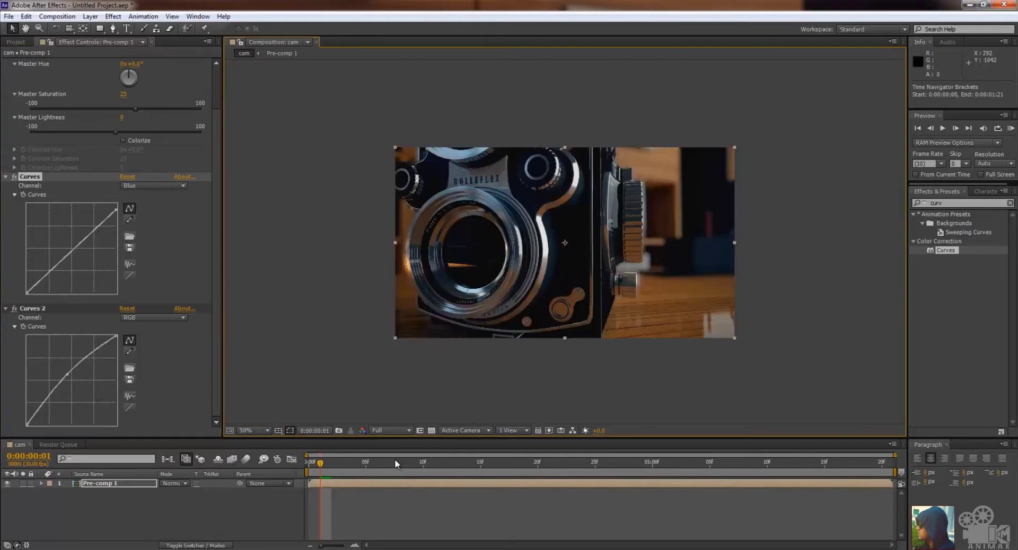
pyautogui.click(397, 462)
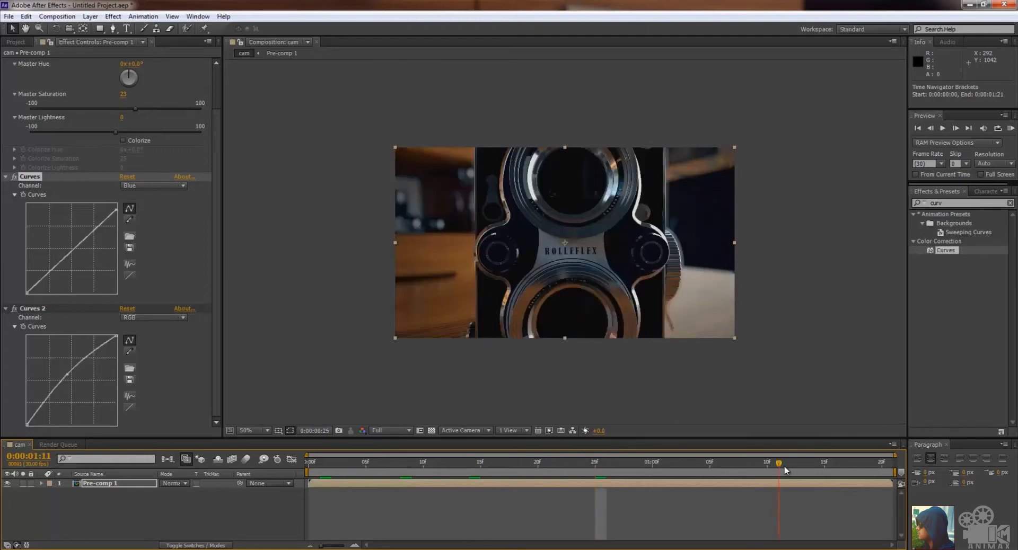
pyautogui.click(311, 468)
# Maximize the Composition viewer and set its magnification to Fit.
pyautogui.scroll(2, 472, 348)
pyautogui.press('`')
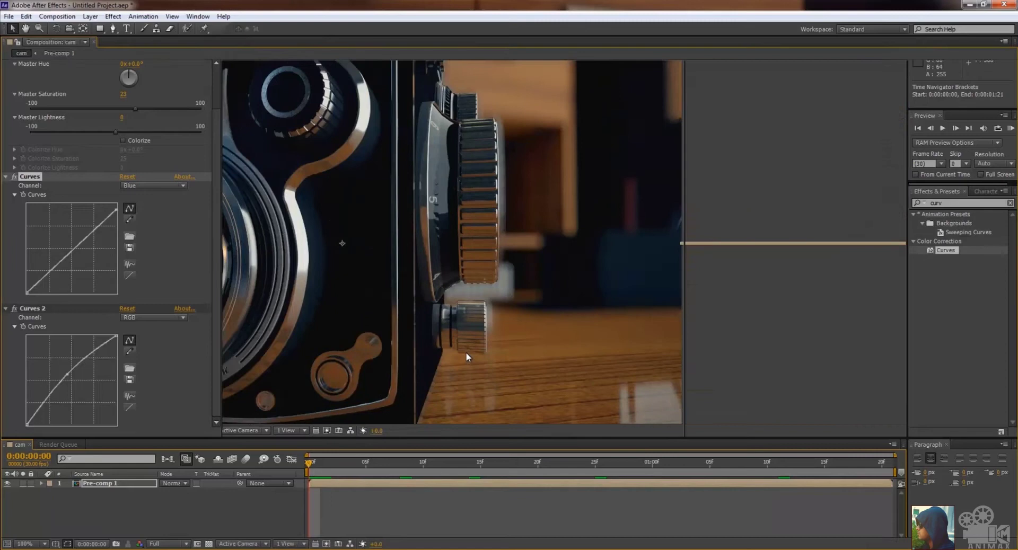
pyautogui.scroll(1, 451, 368)
pyautogui.click(29, 544)
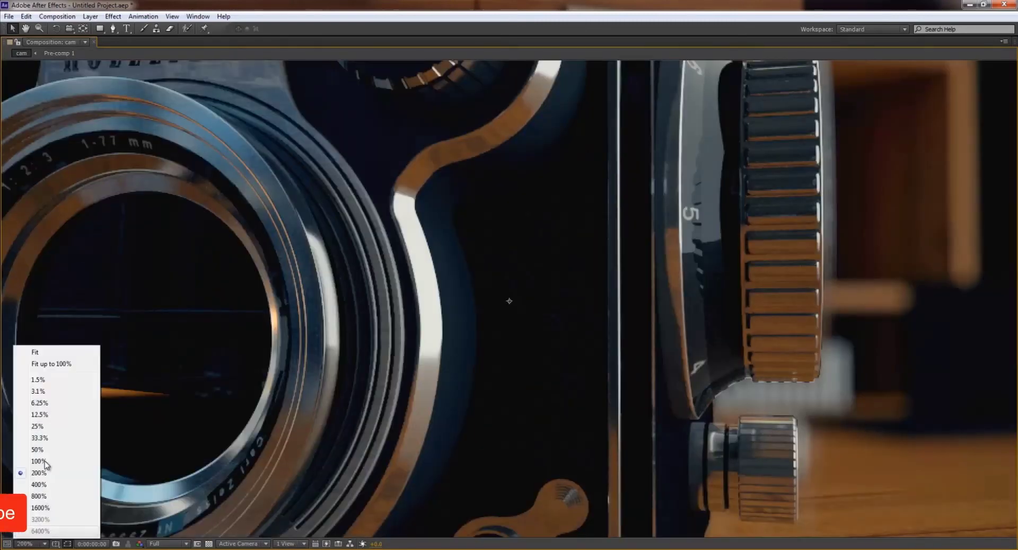
pyautogui.click(39, 354)
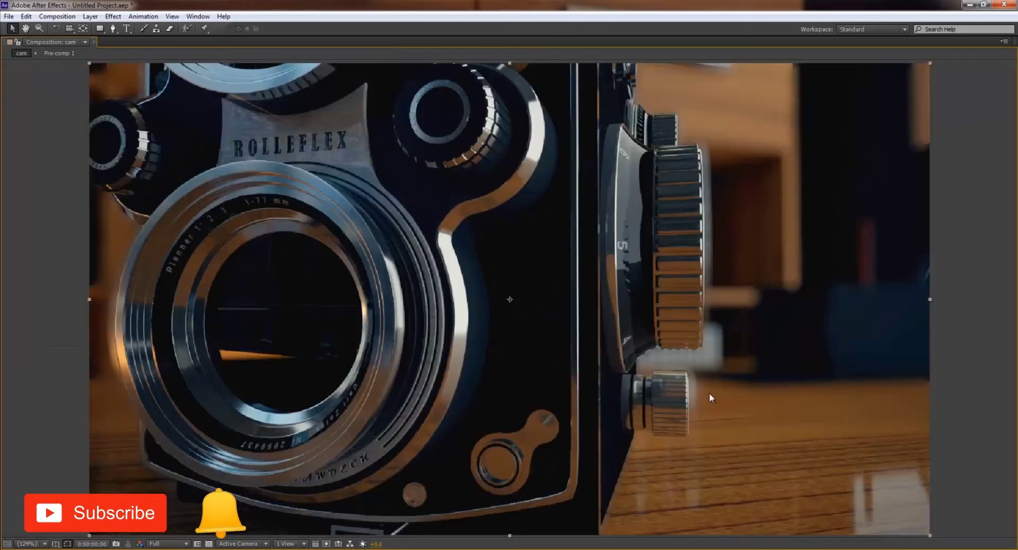